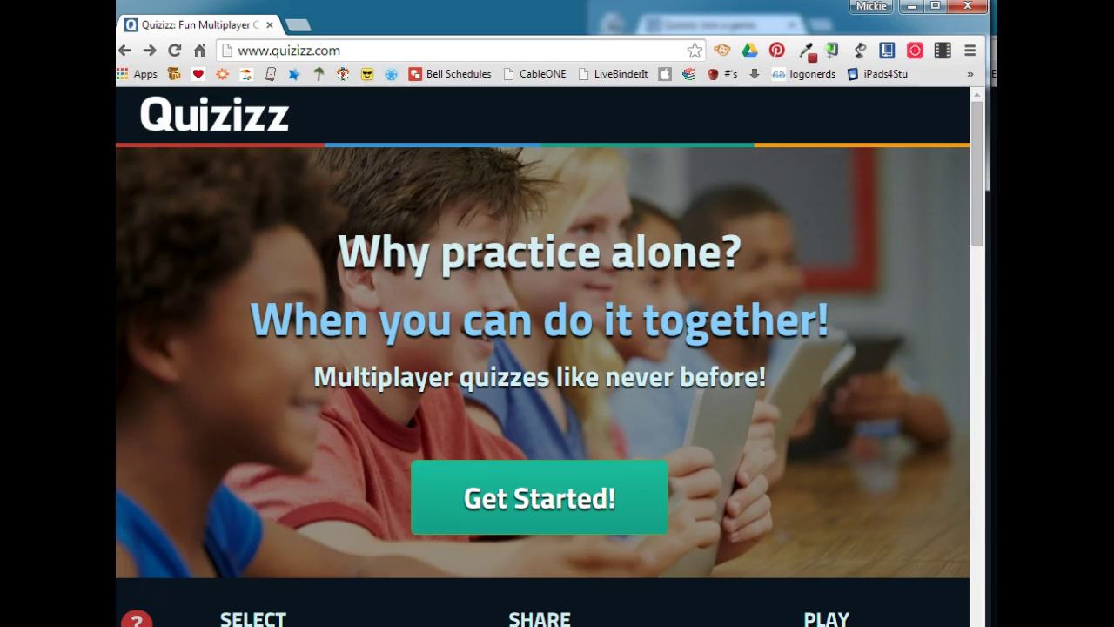
Step: Look over the home page's select, share and play overview, then get started to open the public quiz selection page
scroll(862, 351, down, 5)
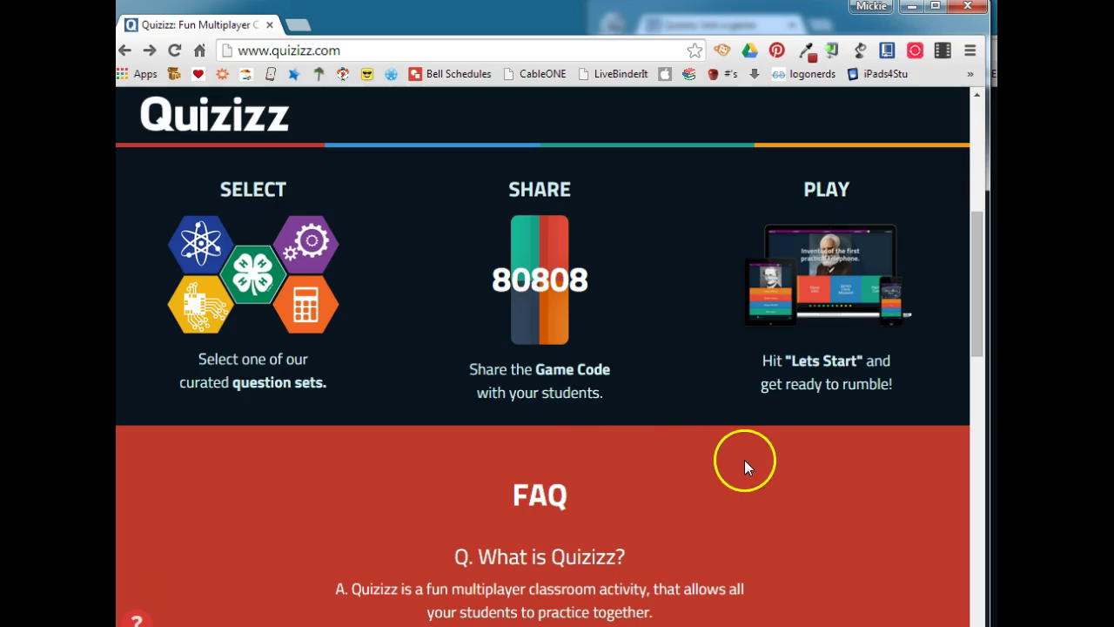
scroll(744, 467, up, 5)
click(530, 510)
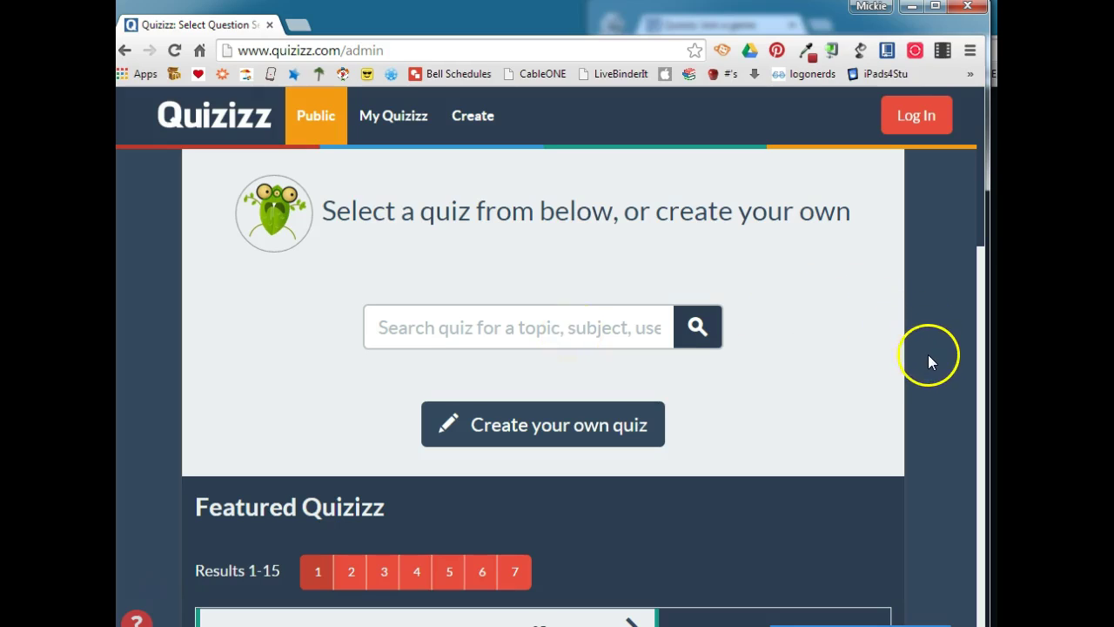
Step: Examine the featured quizzes and preview the questions of The Middle Ages and 1920s quizzes
scroll(949, 348, down, 3)
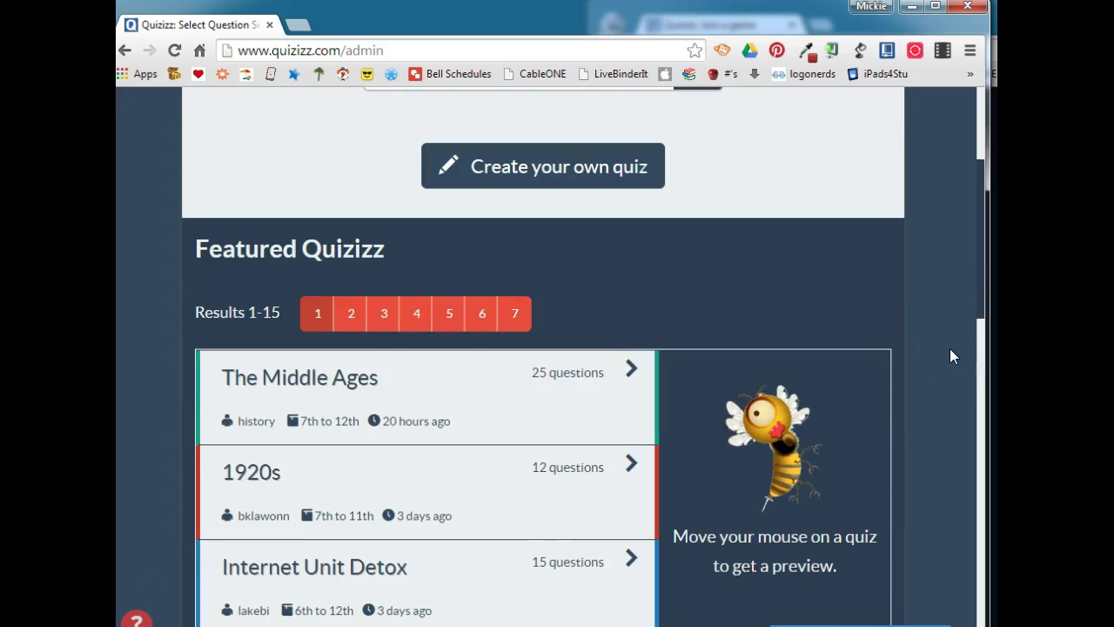
mouse_move(504, 385)
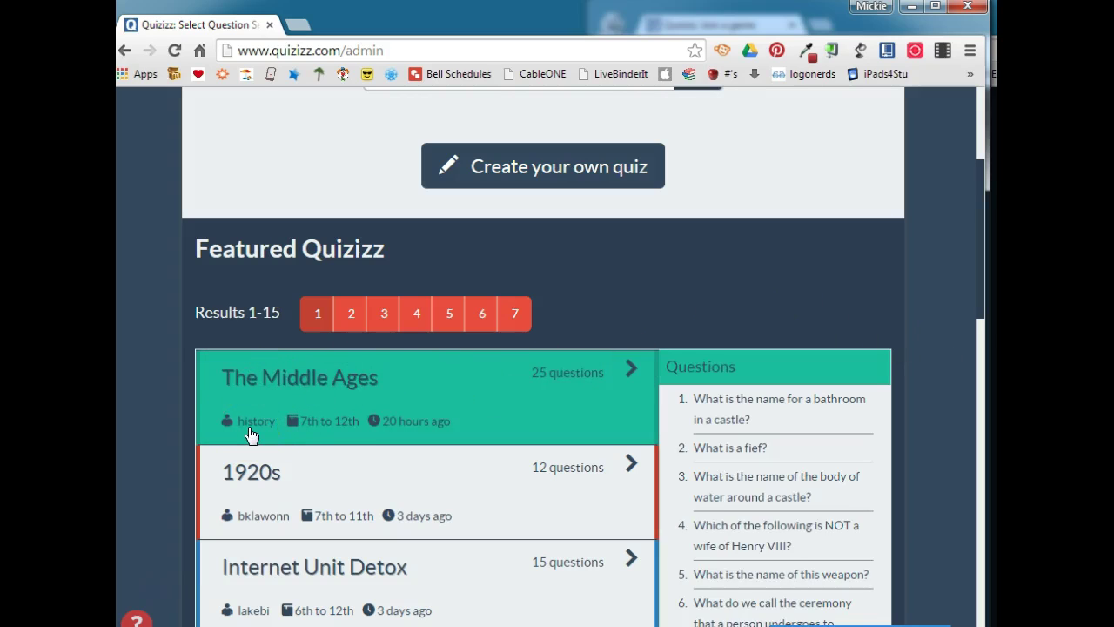
click(334, 428)
click(345, 429)
click(410, 427)
click(578, 376)
scroll(763, 418, down, 2)
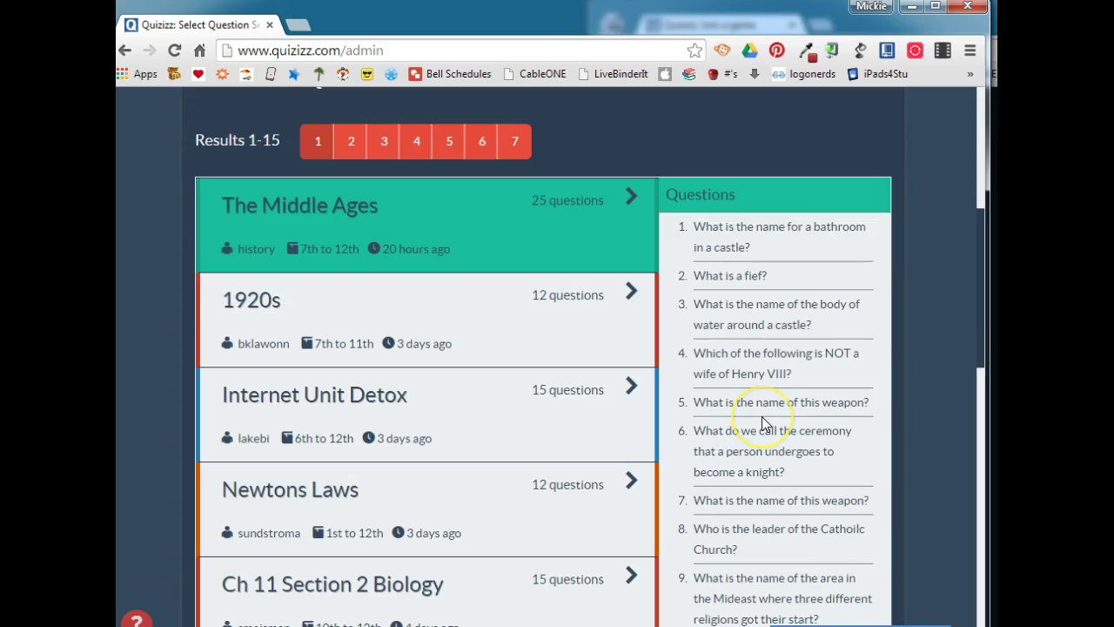
click(766, 422)
click(486, 332)
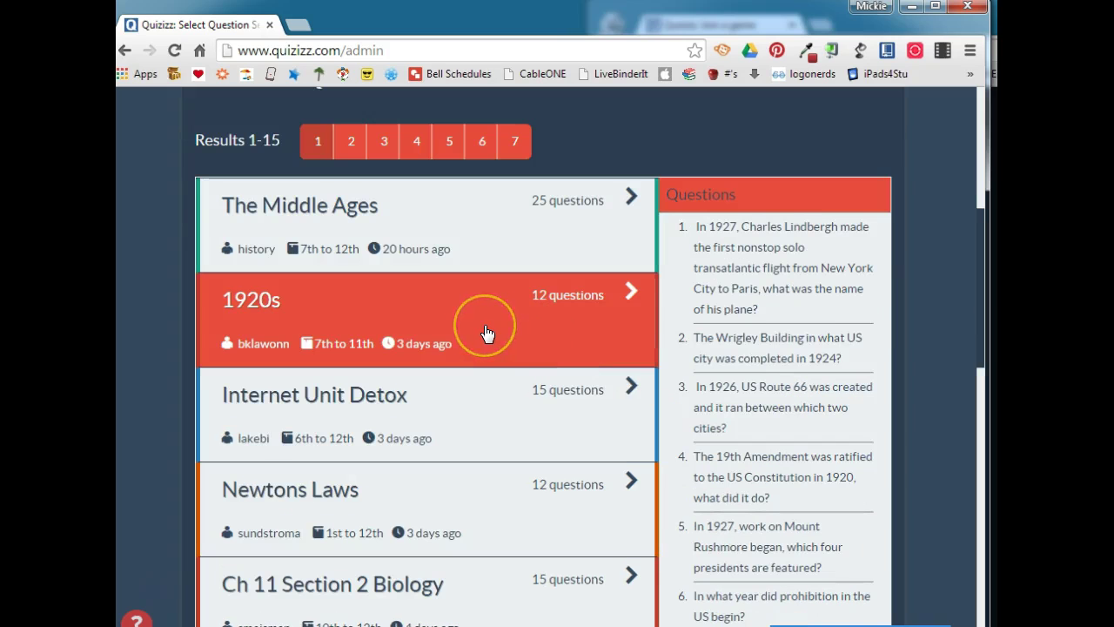
click(455, 419)
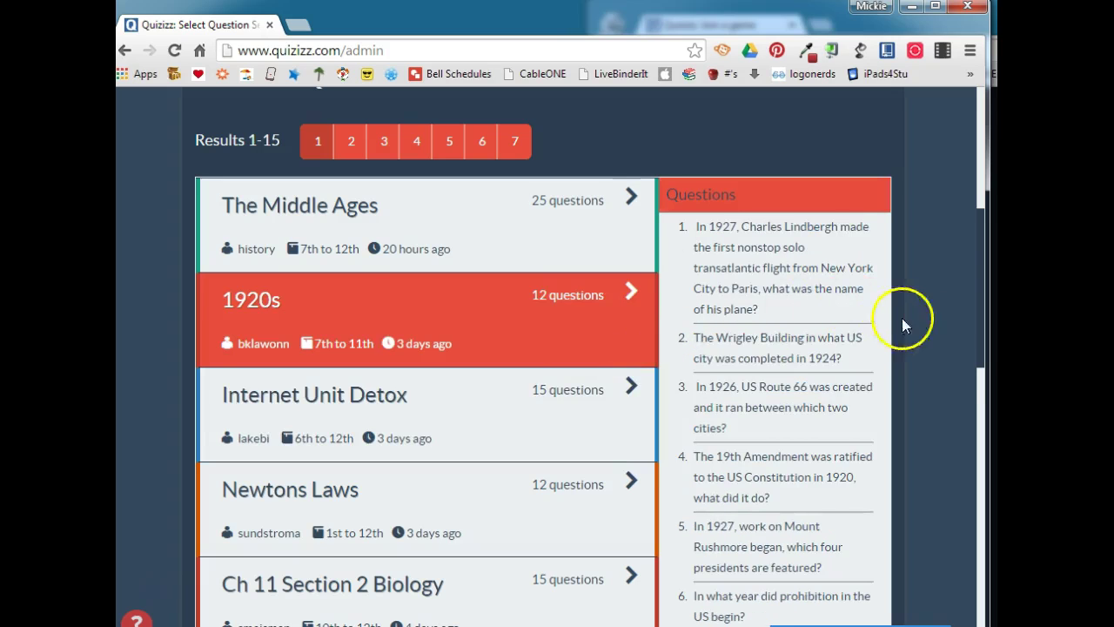
Step: Open the Synonyms quiz for 3rd to 5th grade from the featured quizzes
scroll(927, 325, down, 6)
scroll(928, 330, down, 1)
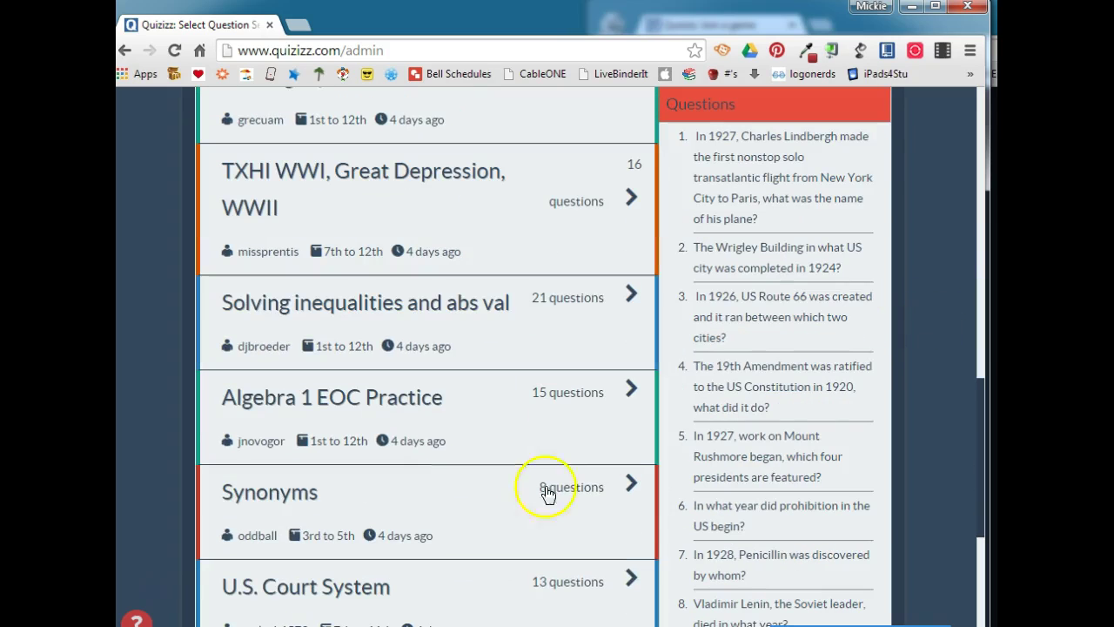
click(305, 497)
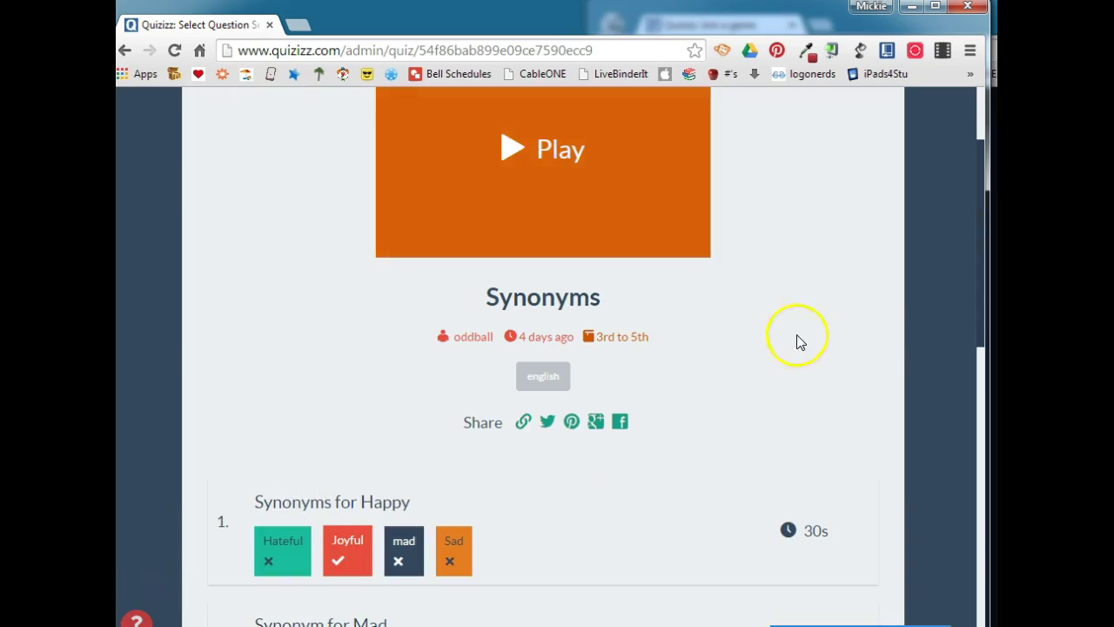
Step: Look through the Synonyms quiz's questions and launch the quiz as a multiplayer game for students to join
scroll(943, 296, down, 4)
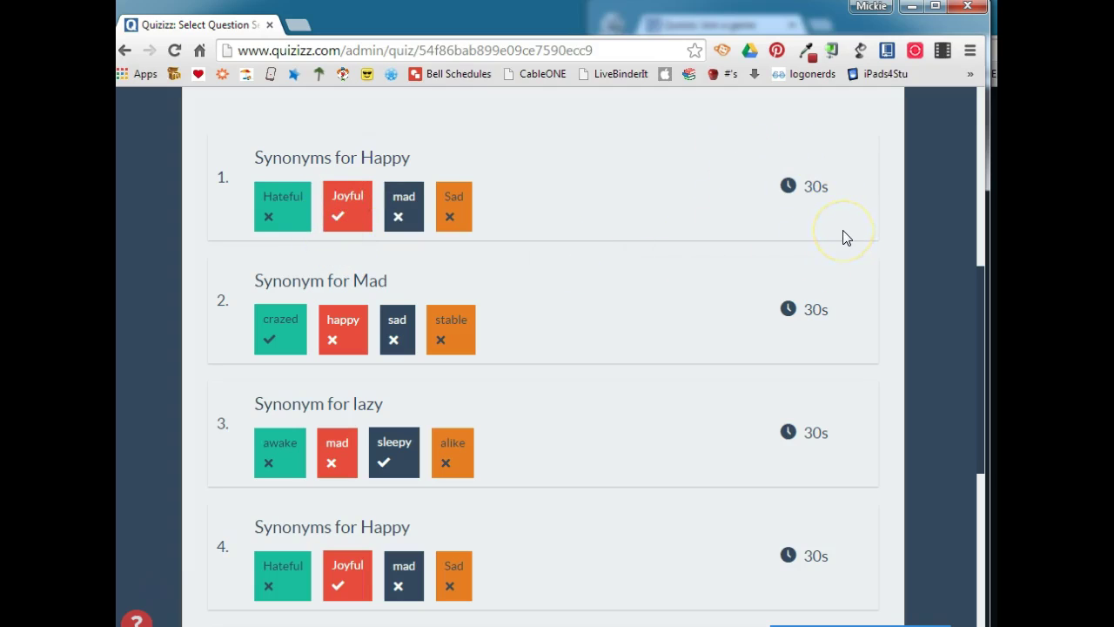
scroll(850, 337, down, 5)
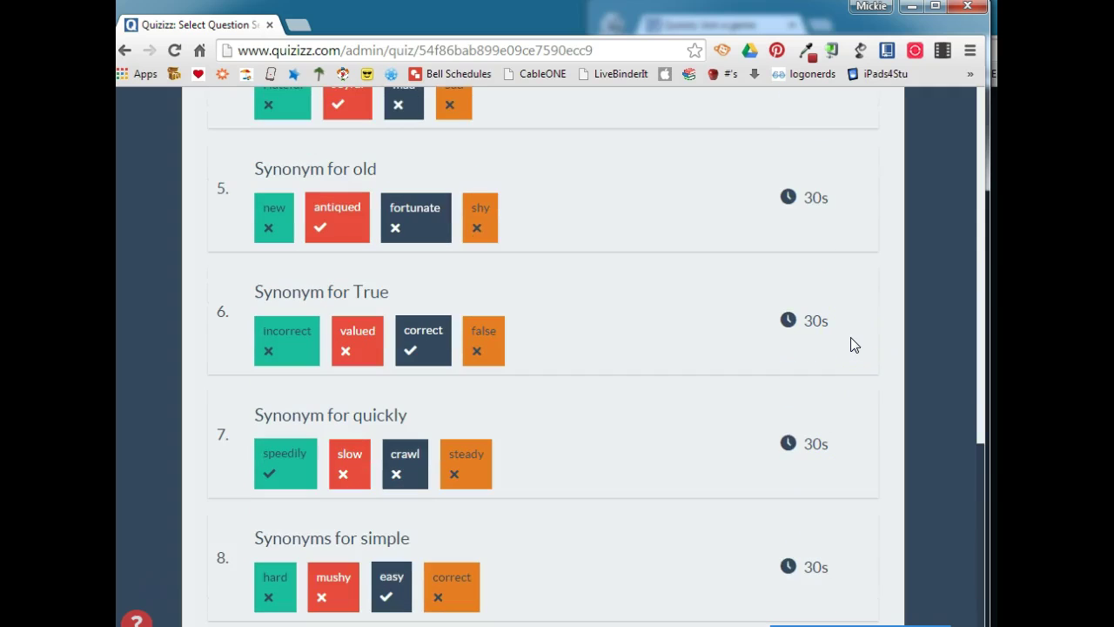
scroll(850, 336, up, 9)
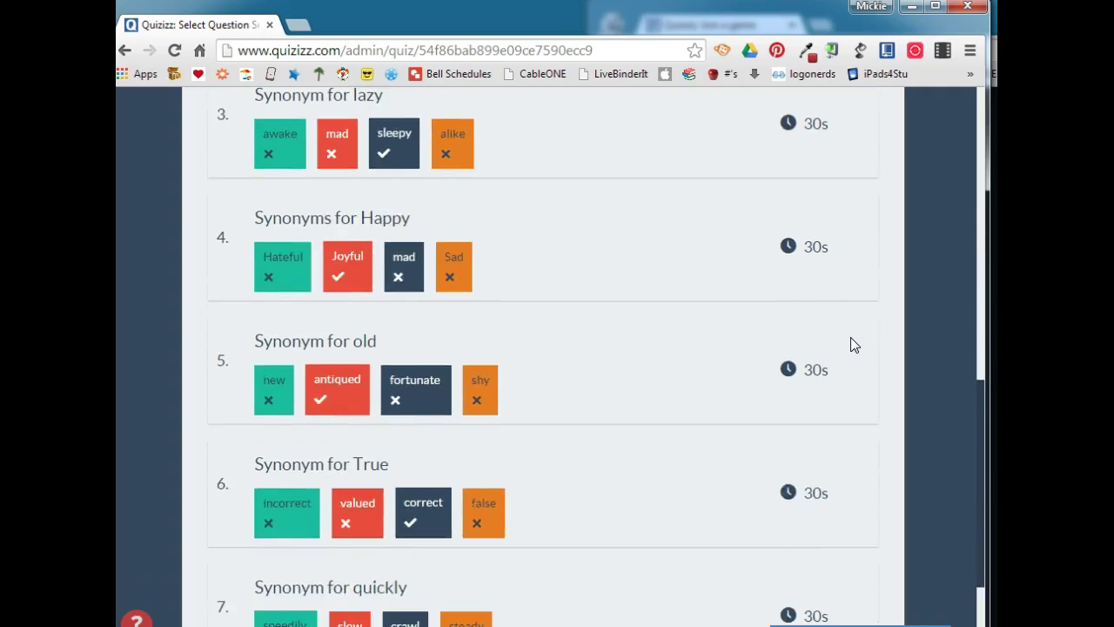
scroll(852, 345, up, 1)
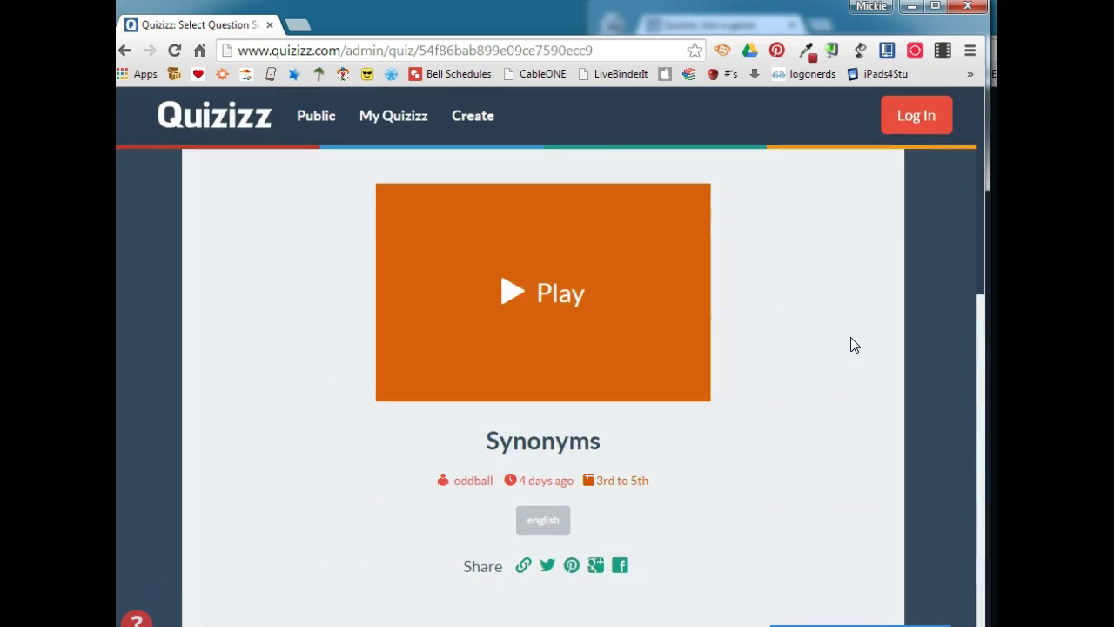
click(561, 322)
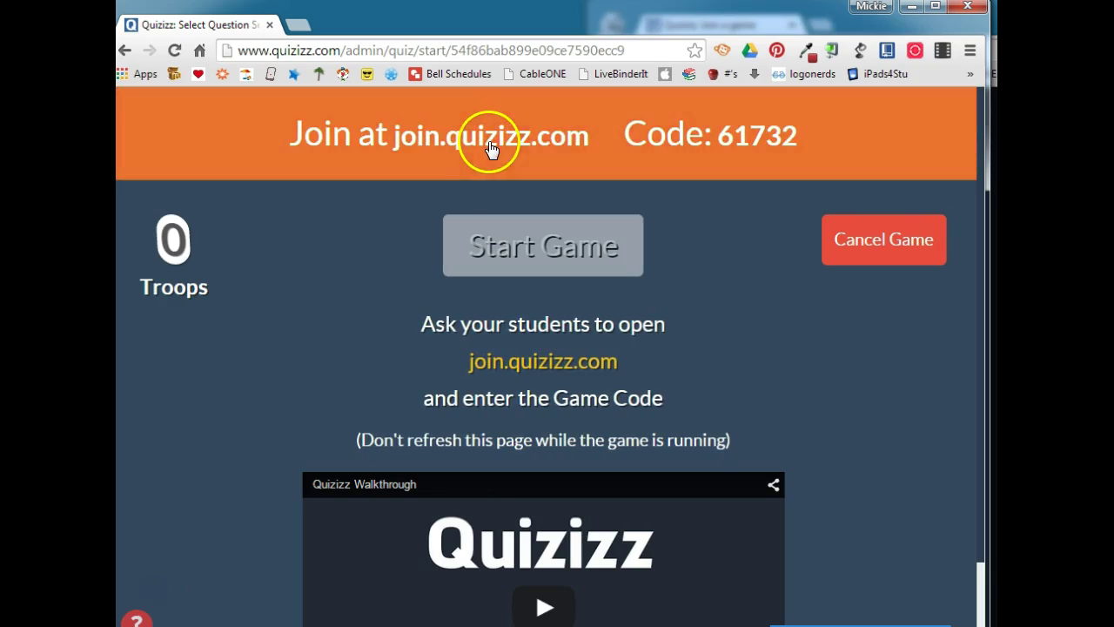
Step: In the student browser window, join the game with game code 61732 and the nickname already filled in
click(994, 35)
drag(915, 28, 433, 26)
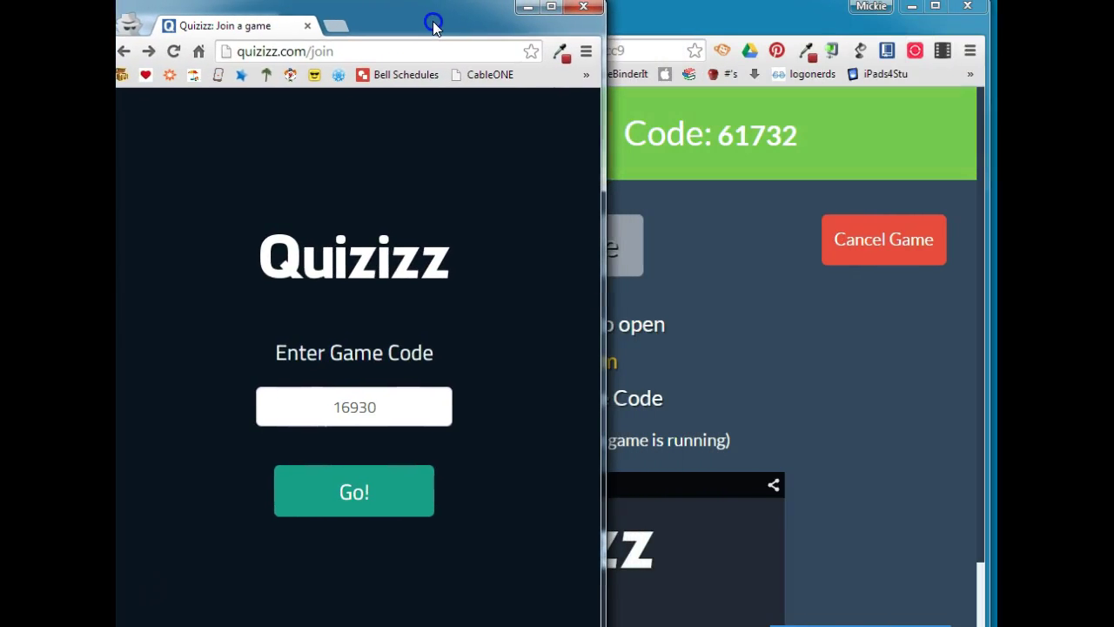
drag(397, 388, 221, 402)
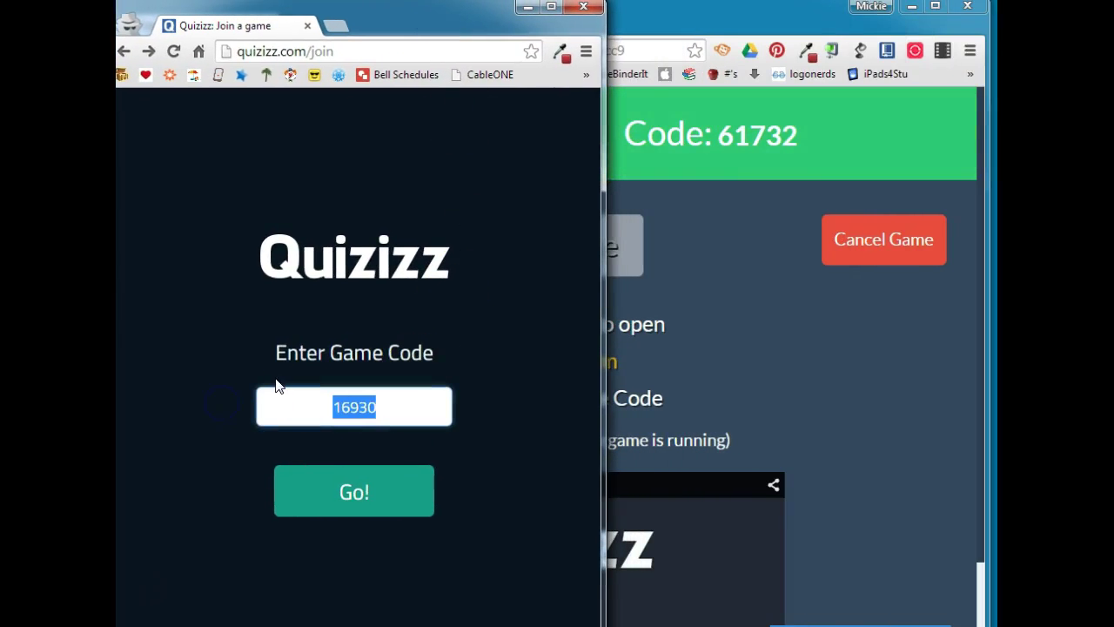
text(61732)
click(362, 498)
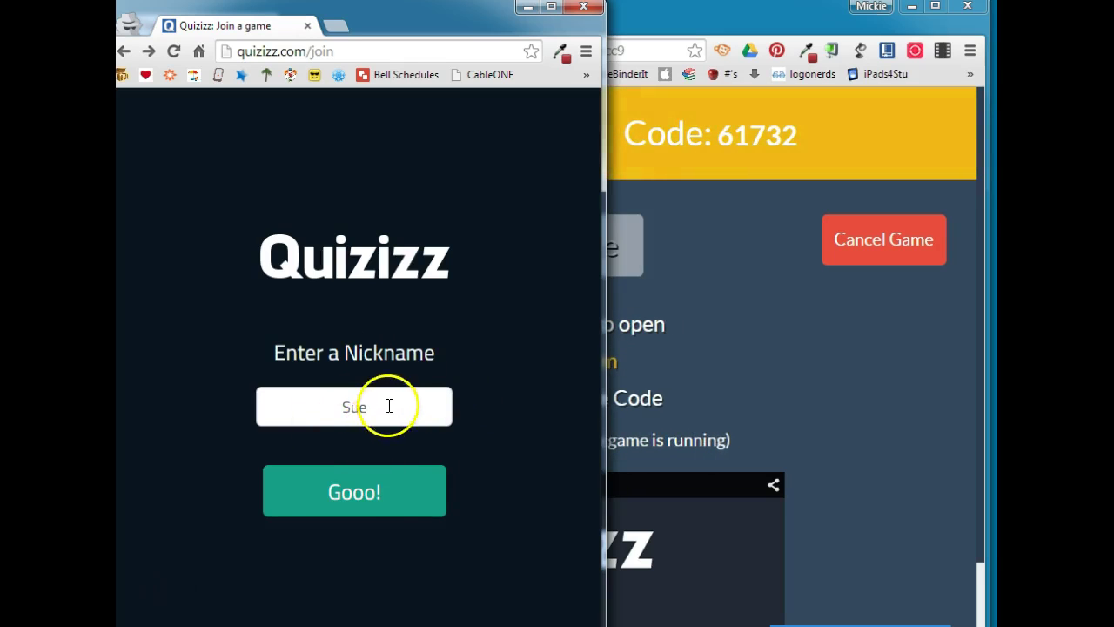
click(348, 490)
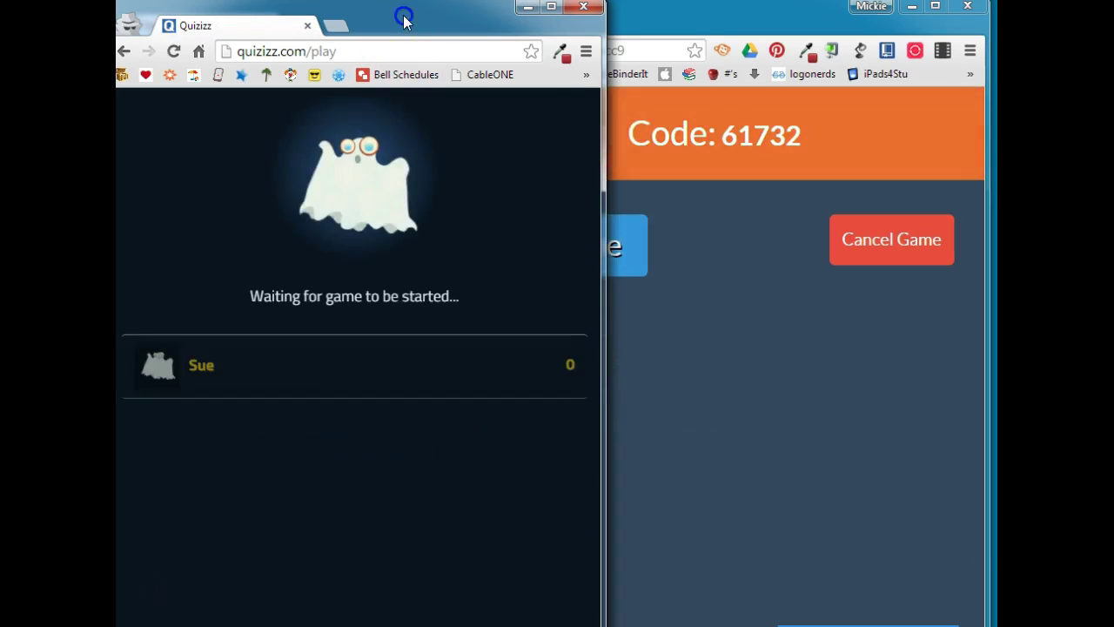
Step: Return to the host's browser window, check the joined player, and start the Synonyms game
drag(398, 19, 371, 19)
click(648, 19)
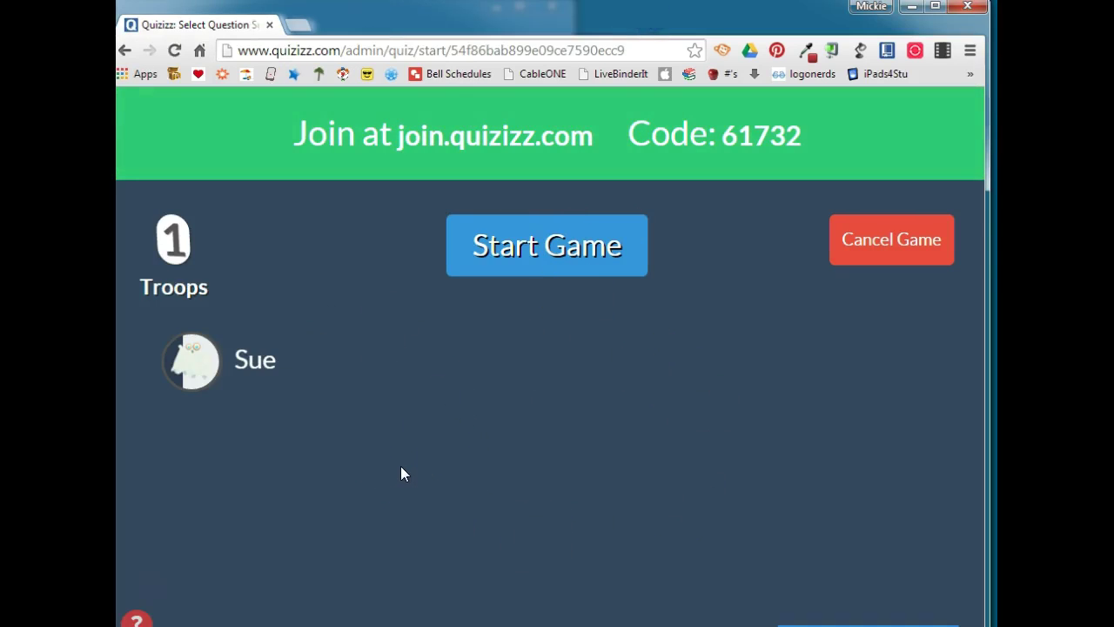
mouse_move(249, 386)
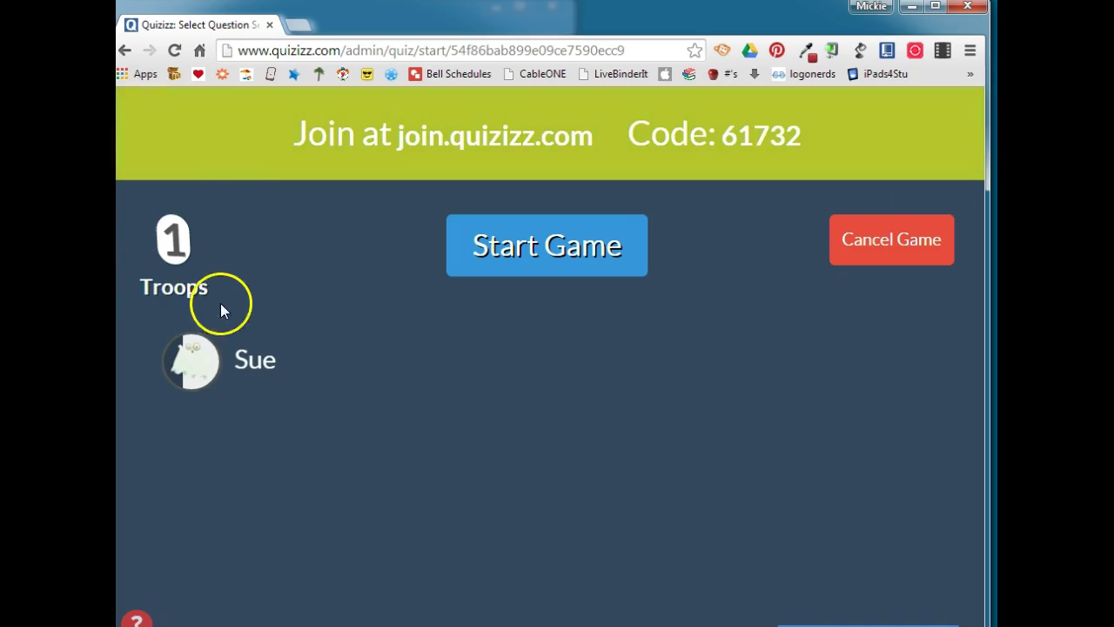
click(196, 312)
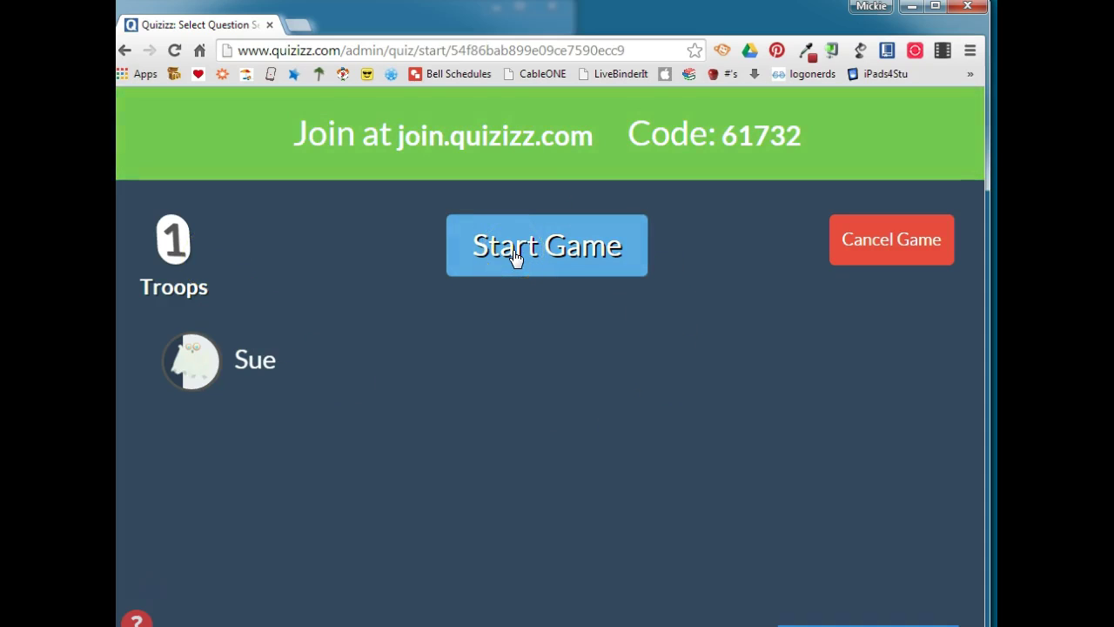
click(901, 249)
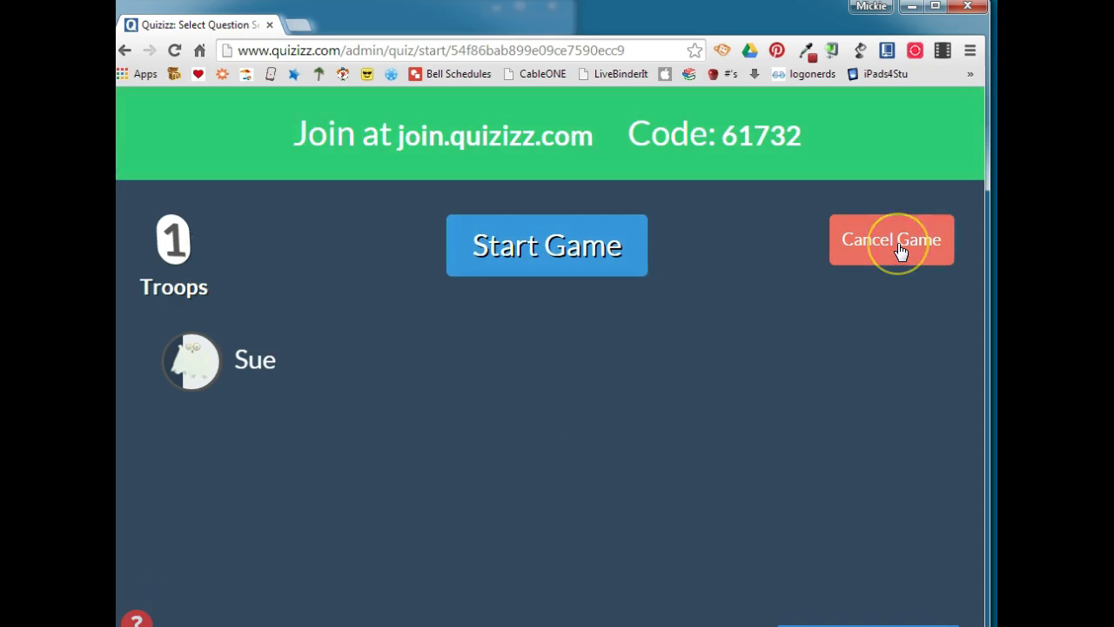
click(562, 249)
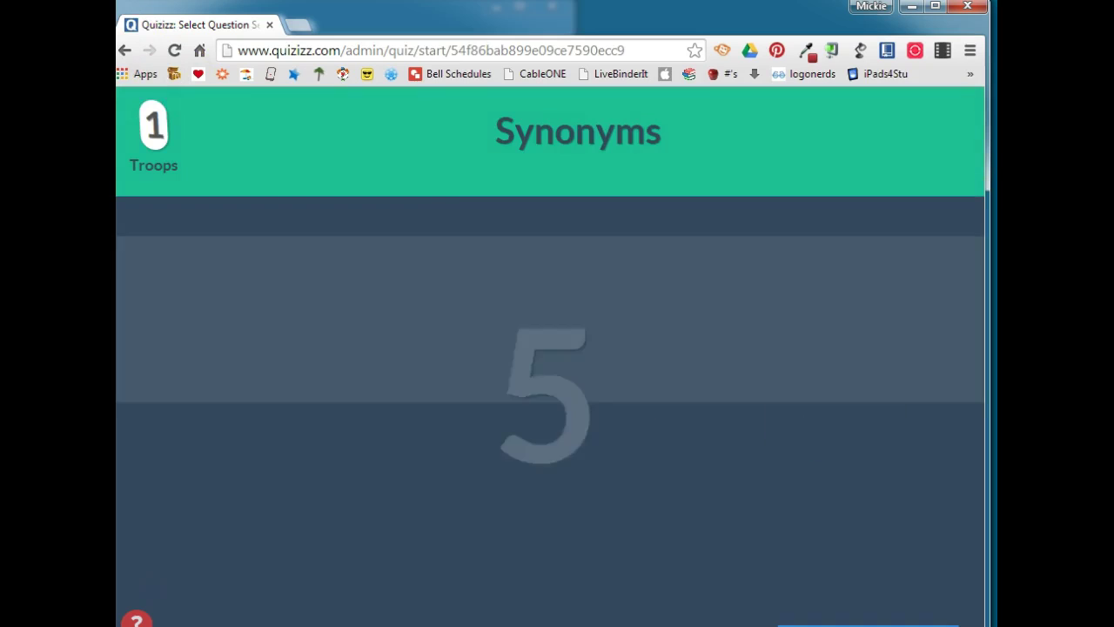
Step: Place the student window beside the host window and answer questions 1 to 4 with easy, sleepy, steady and valued
click(100, 26)
drag(344, 17, 795, 11)
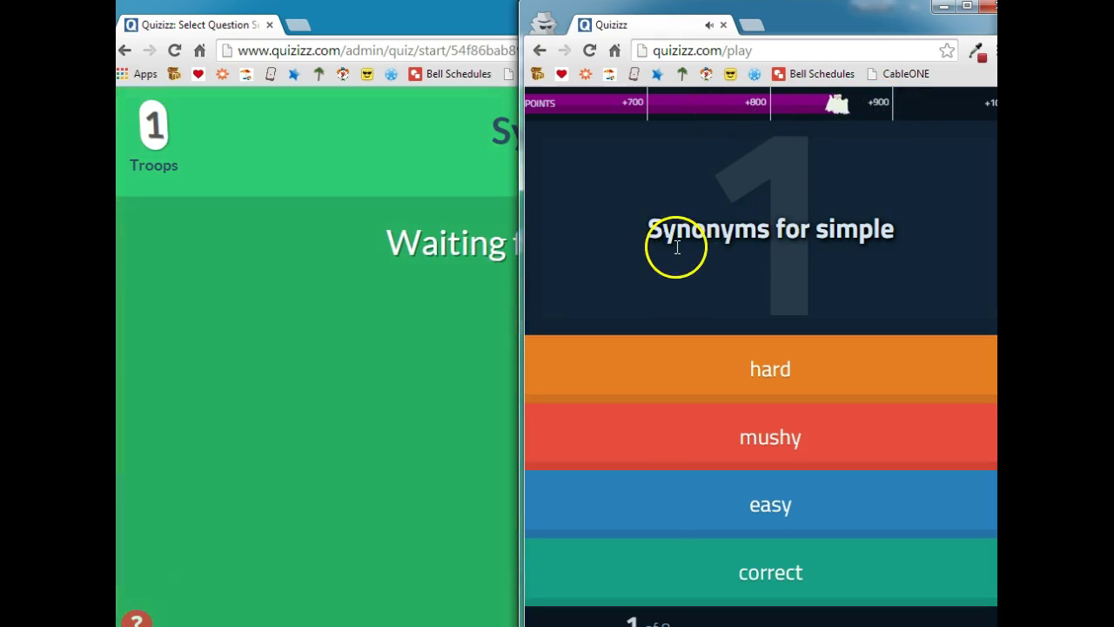
click(766, 509)
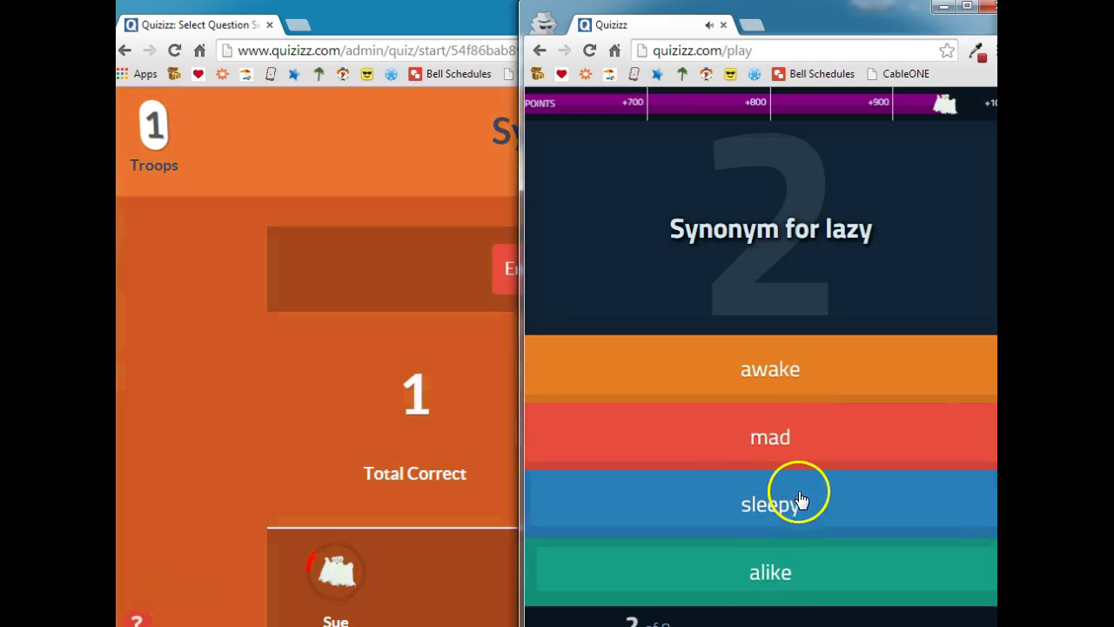
click(800, 498)
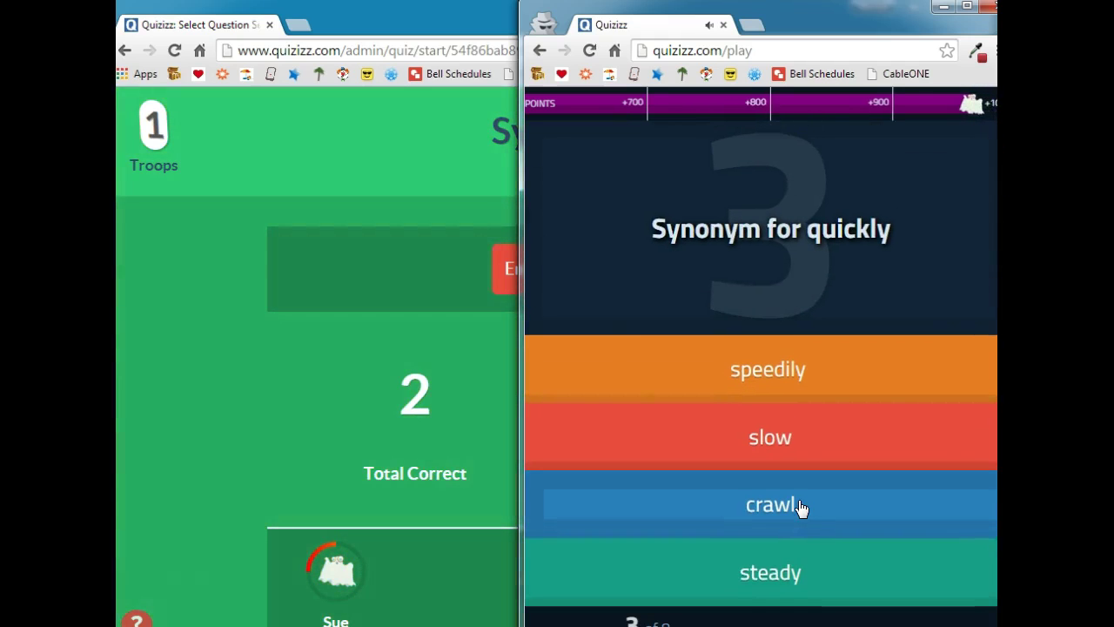
click(781, 572)
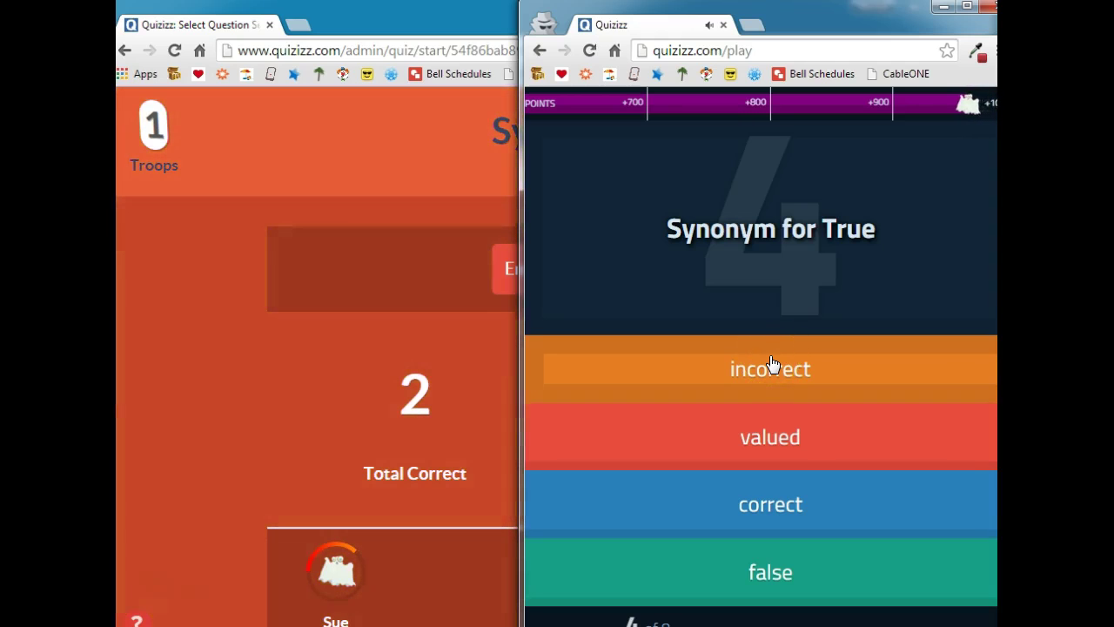
click(753, 438)
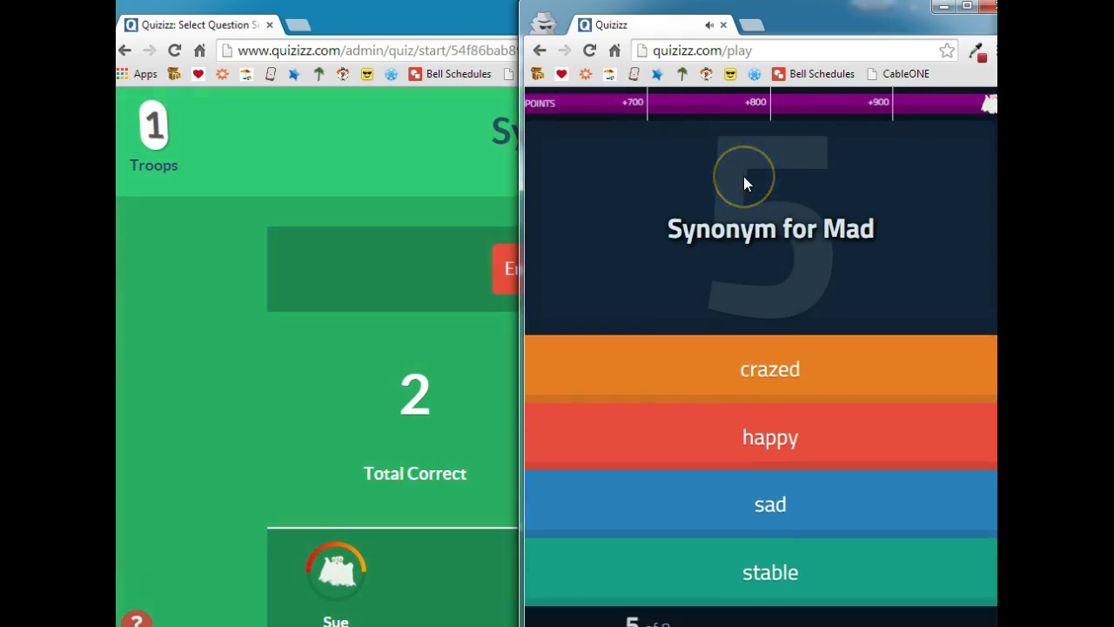
Step: Answer questions 5 to 8 in the student window with crazed, Joyful, antiqued and Joyful to finish the quiz
click(791, 371)
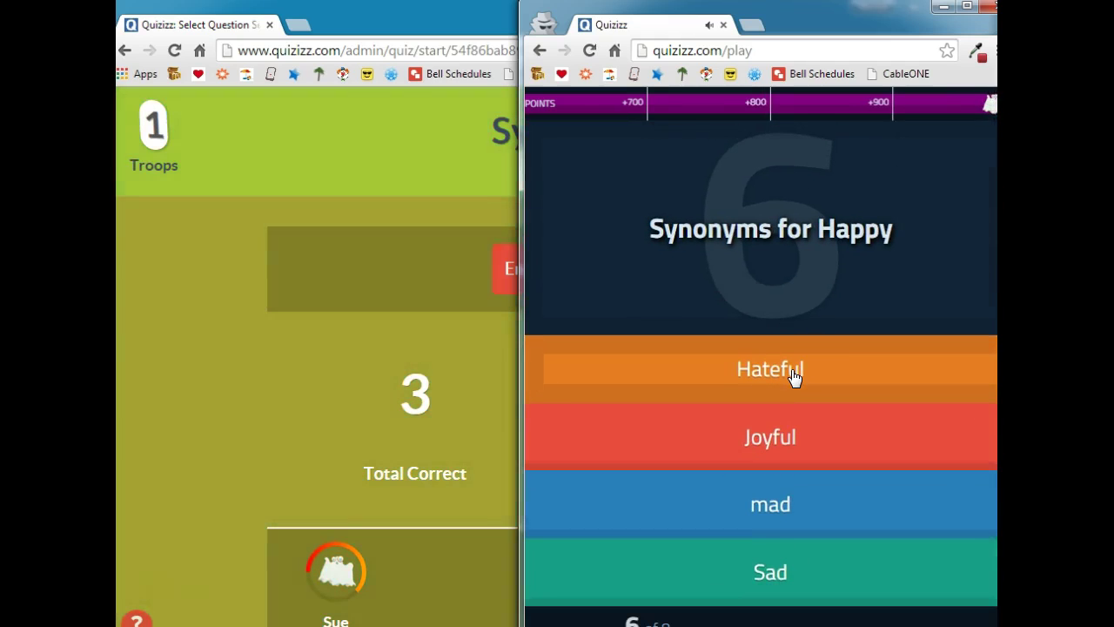
click(777, 438)
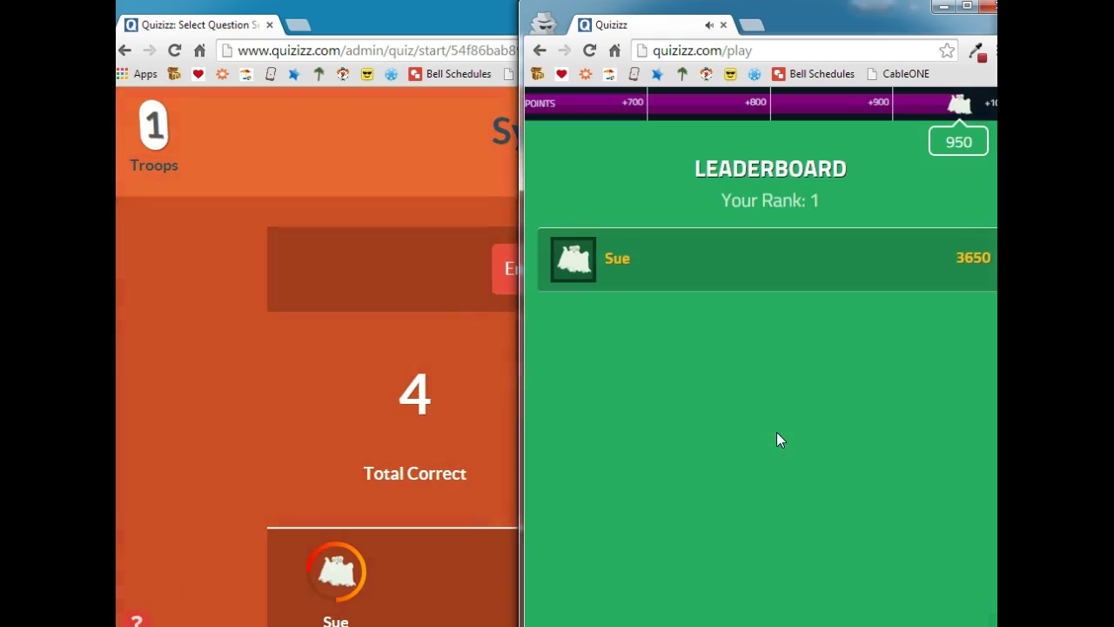
click(796, 430)
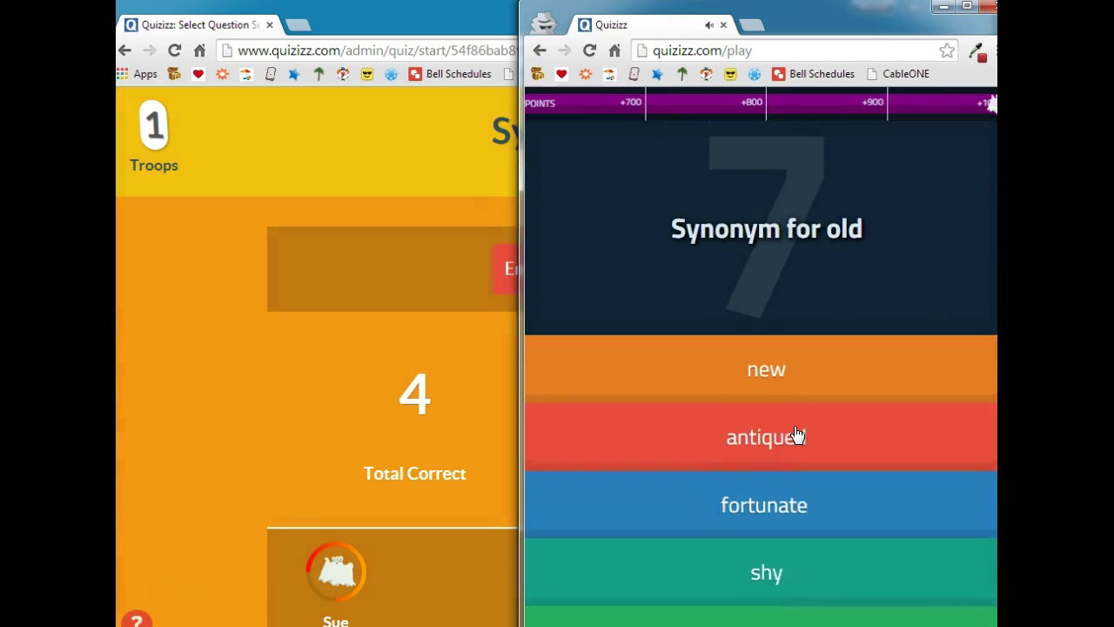
click(796, 435)
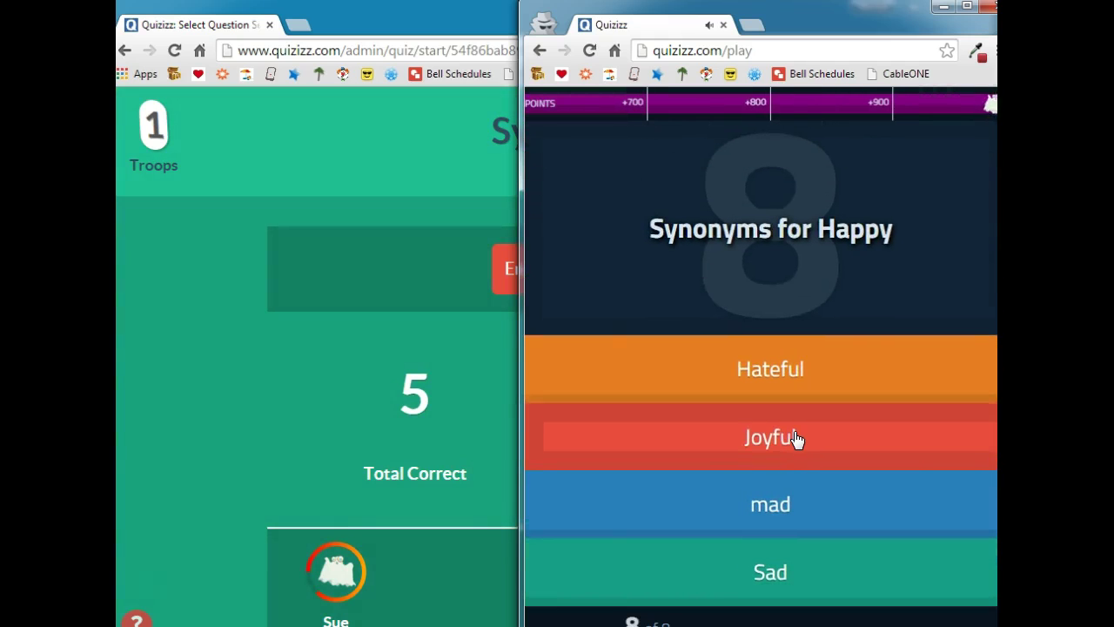
click(795, 433)
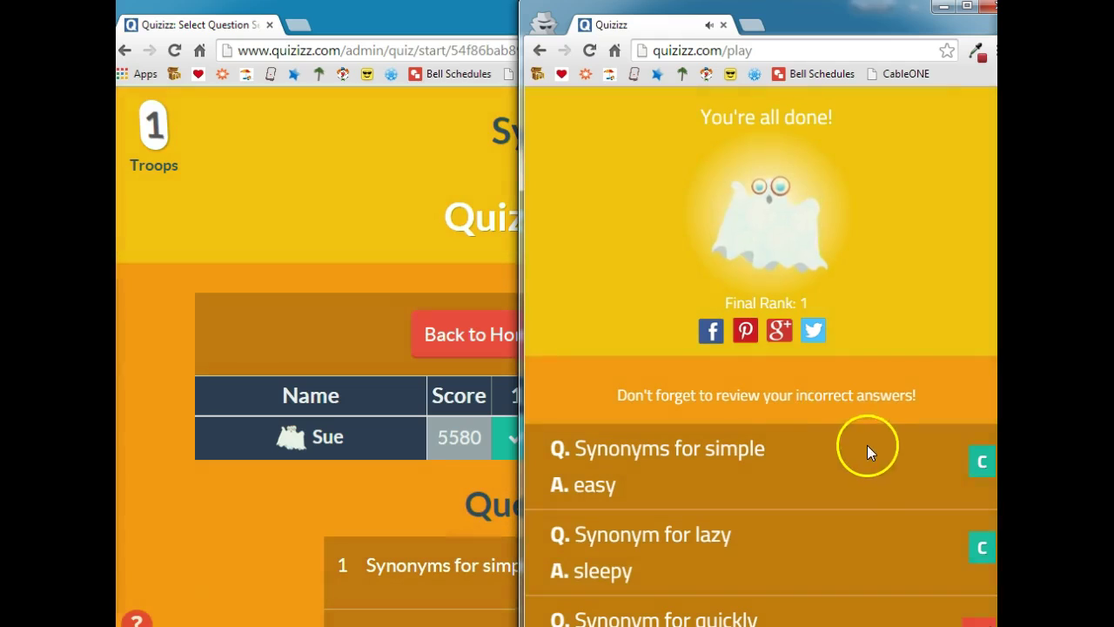
Step: Bring the student's final results fully into view and review which answers are marked correct or wrong
drag(835, 15, 810, 12)
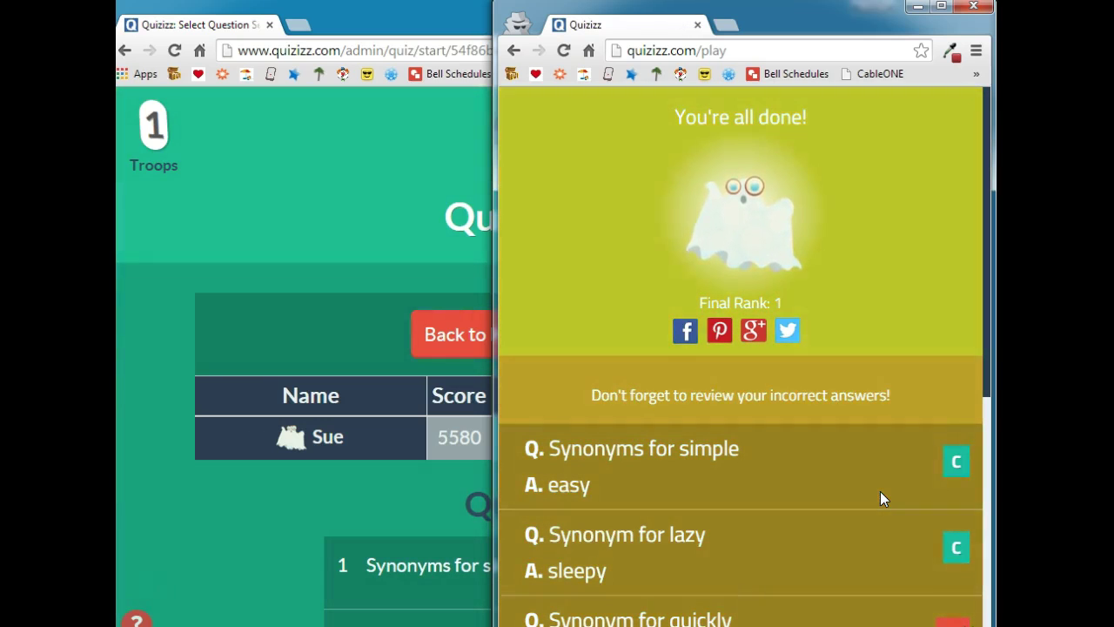
scroll(880, 491, down, 3)
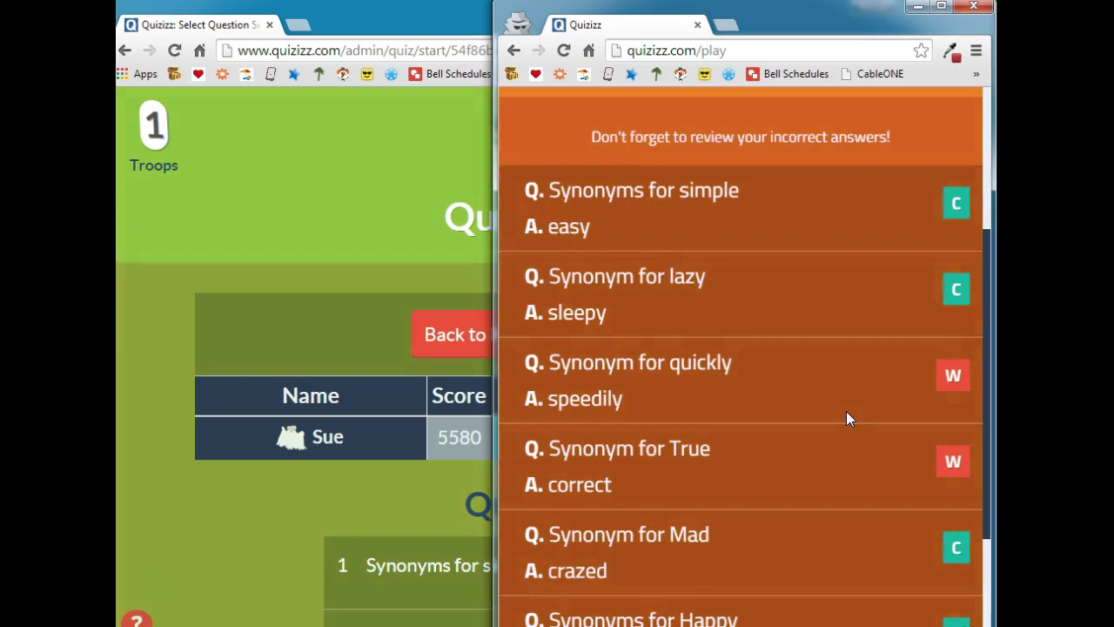
Step: Read through the remaining entries in the student's answer review and return to the final rank
scroll(846, 410, down, 1)
scroll(847, 413, down, 1)
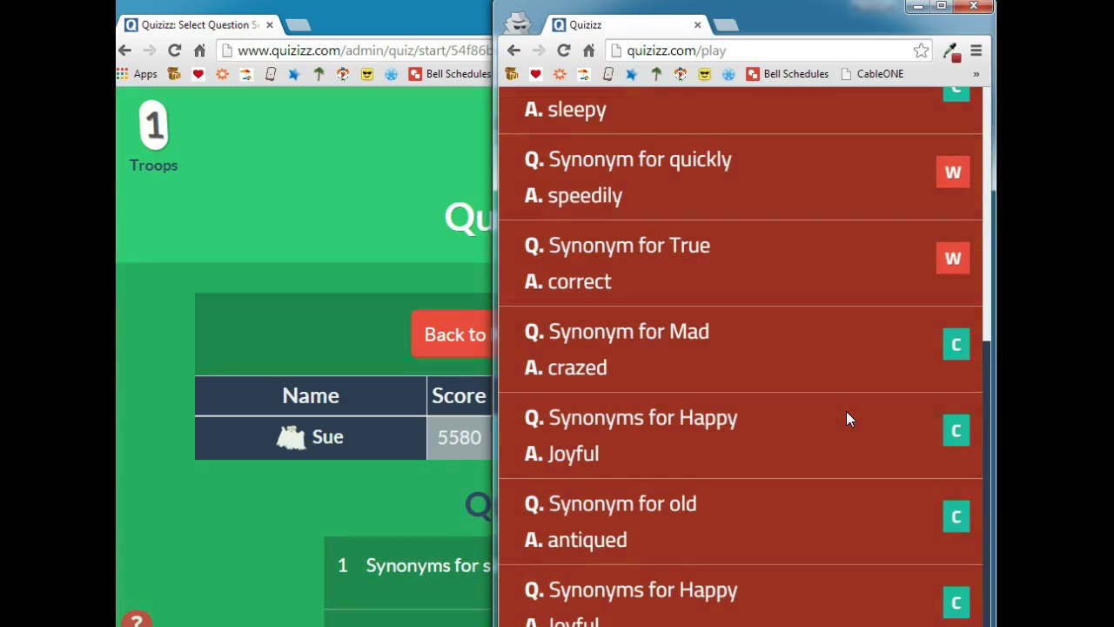
scroll(847, 418, up, 5)
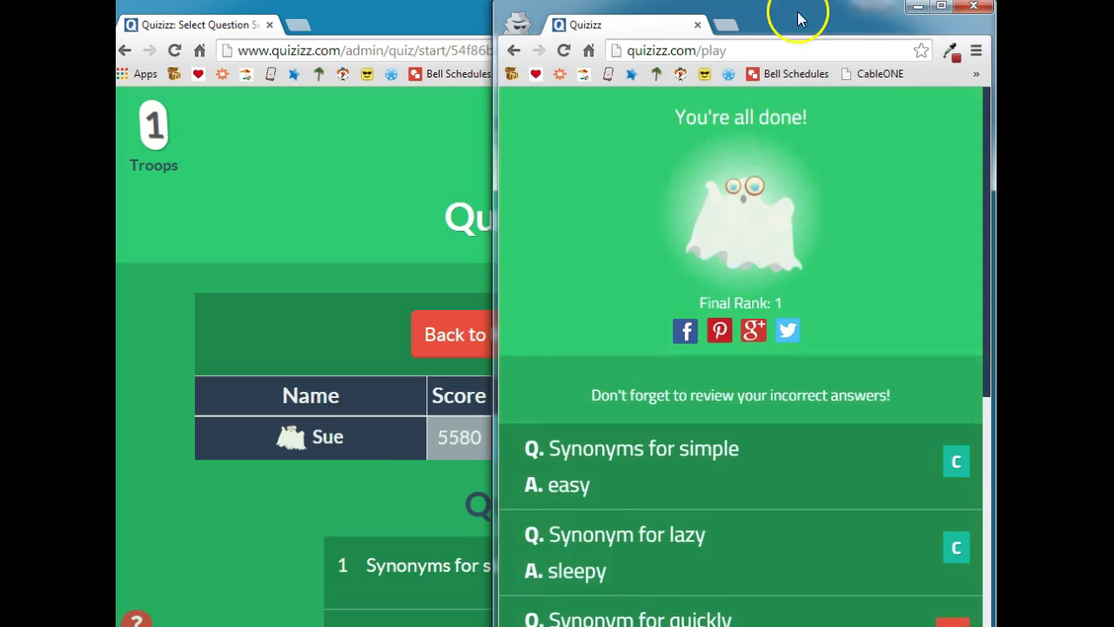
Step: Move the student window aside, bring the host's window forward, and examine the correct and wrong counts for each question
drag(801, 12, 846, 14)
click(479, 17)
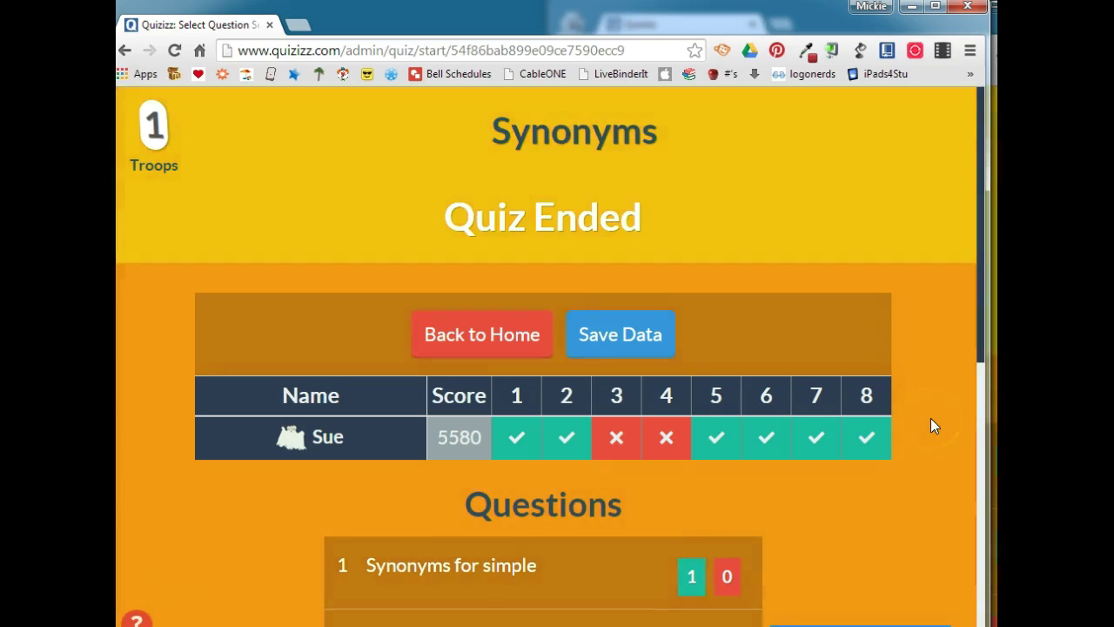
scroll(930, 419, down, 5)
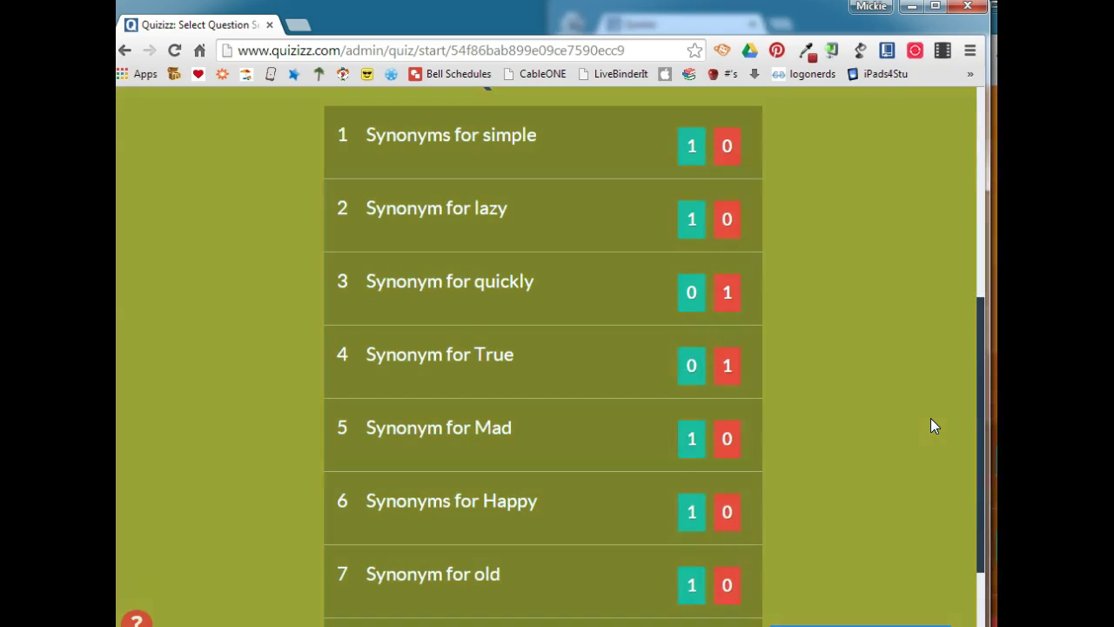
click(683, 157)
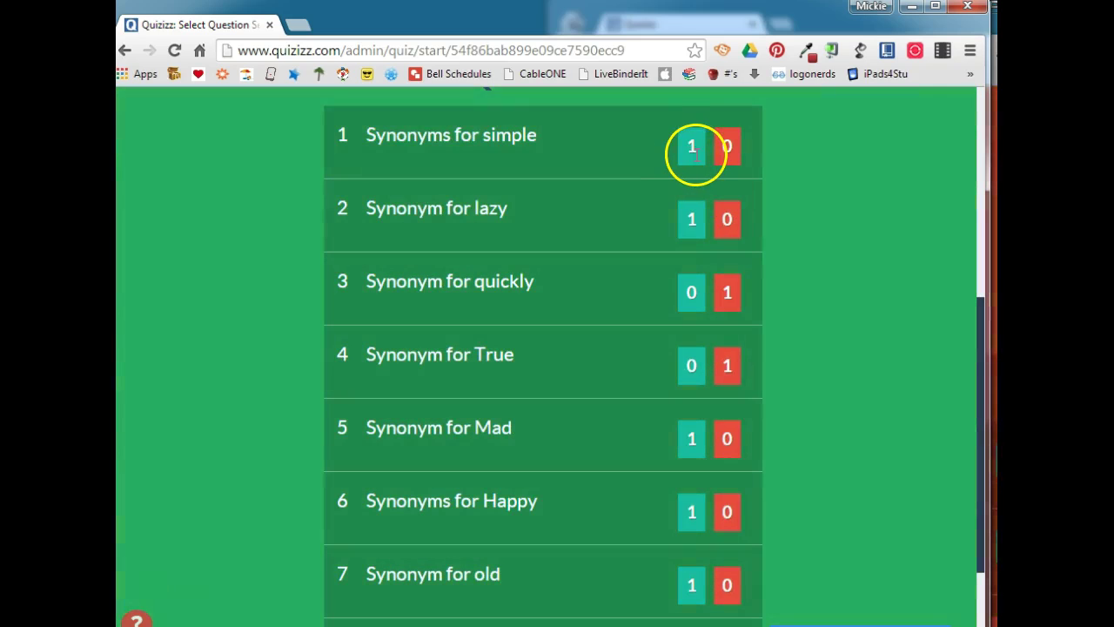
click(722, 147)
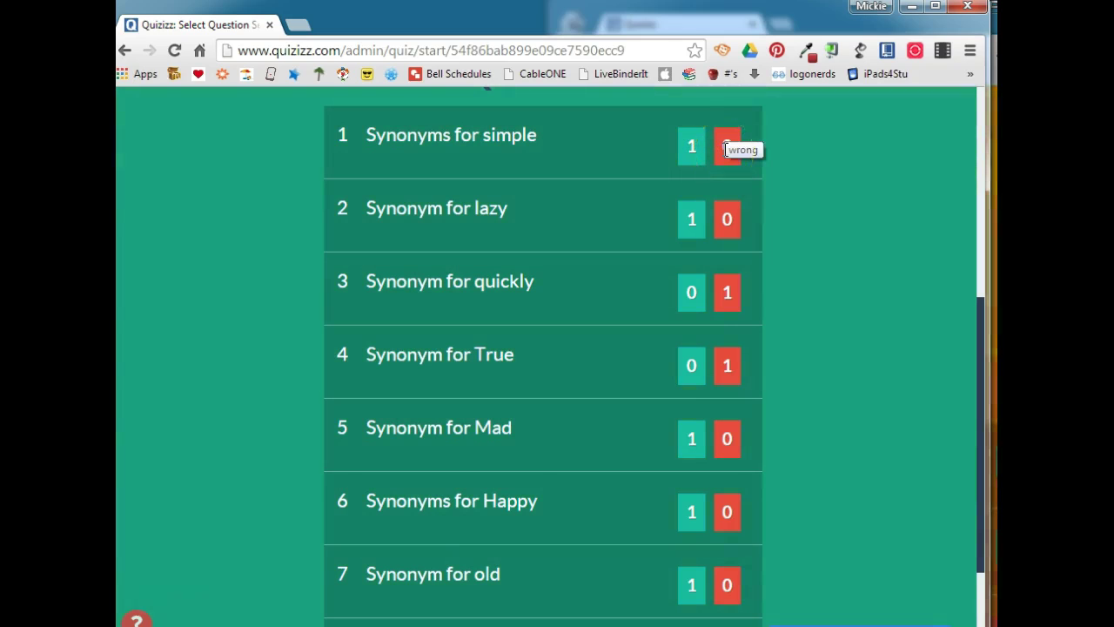
scroll(882, 431, up, 5)
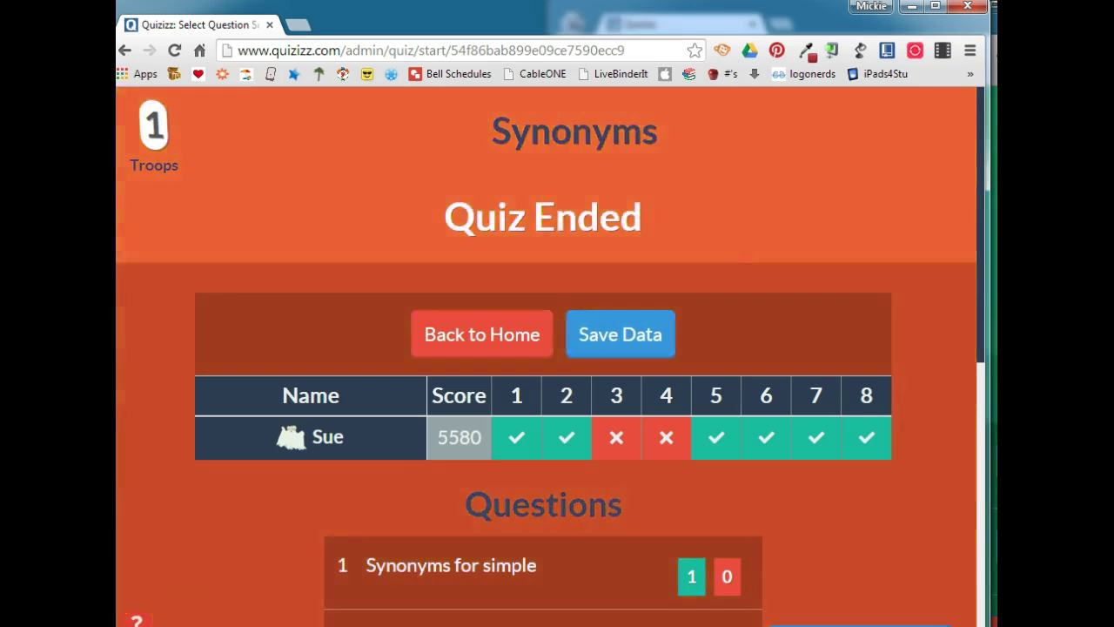
Step: Switch to the saved Synonyms results workbook in Excel, reposition its window, and examine the answers, total and accuracy rows
click(76, 109)
drag(525, 100, 581, 7)
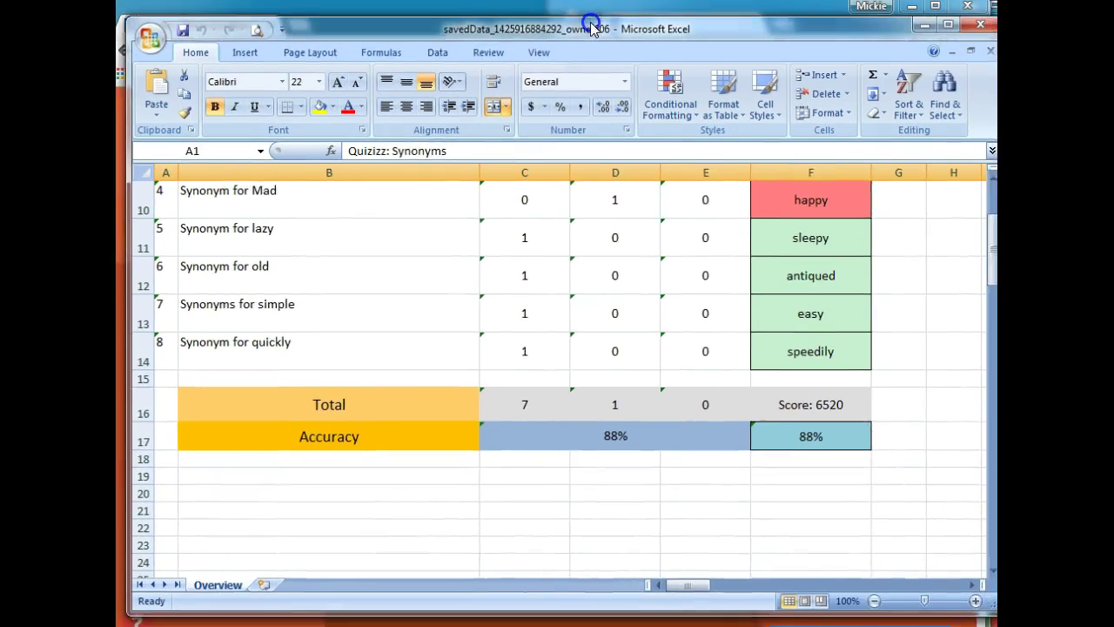
scroll(783, 383, up, 3)
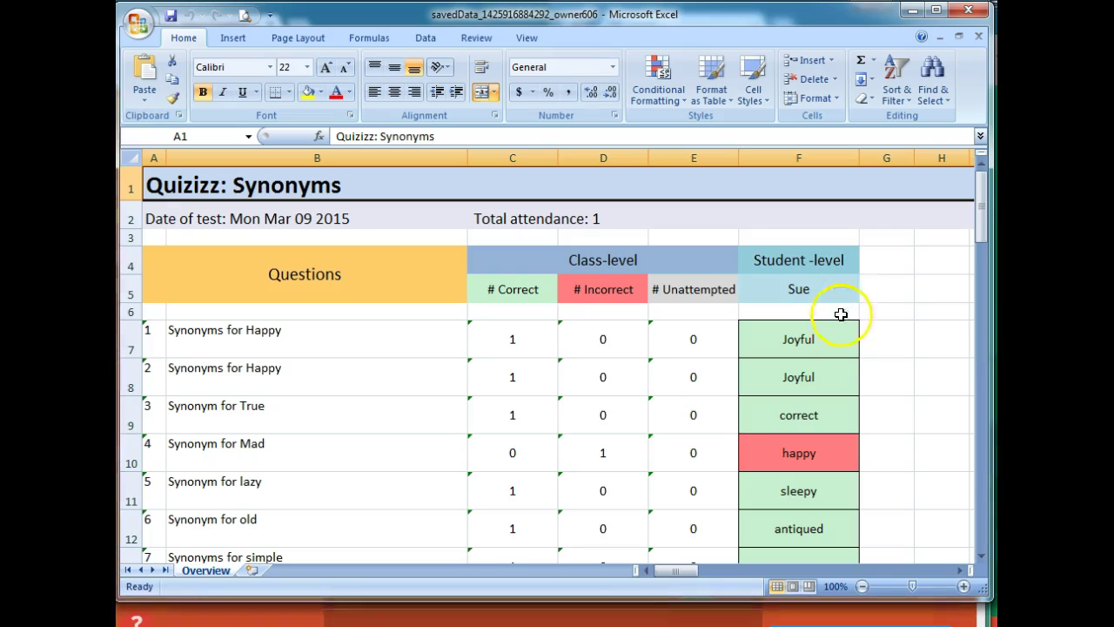
scroll(813, 409, down, 2)
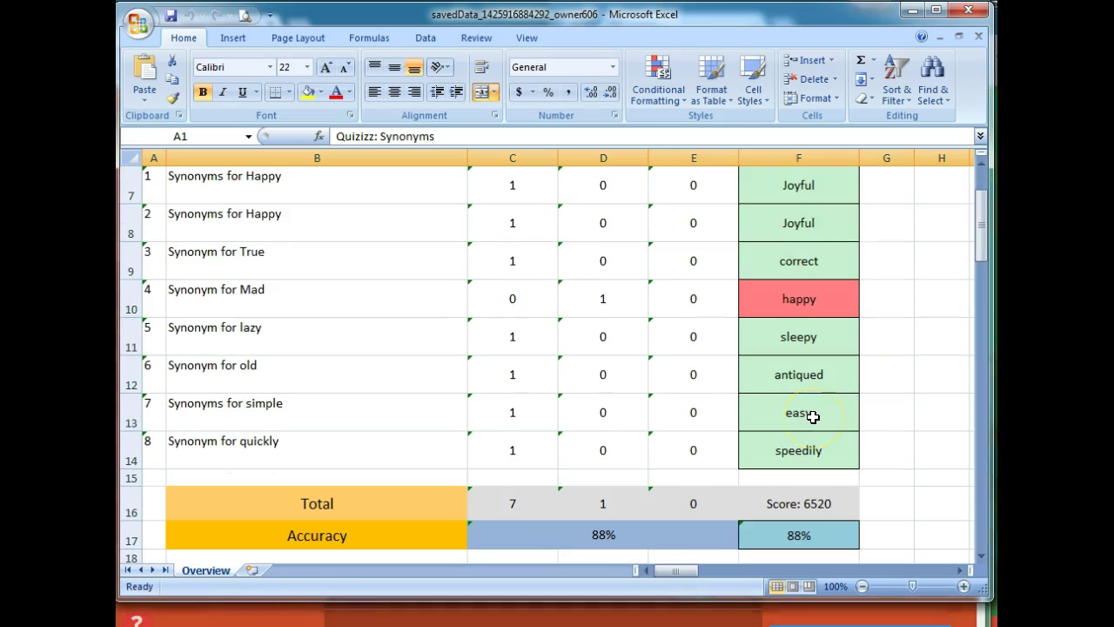
scroll(813, 418, down, 1)
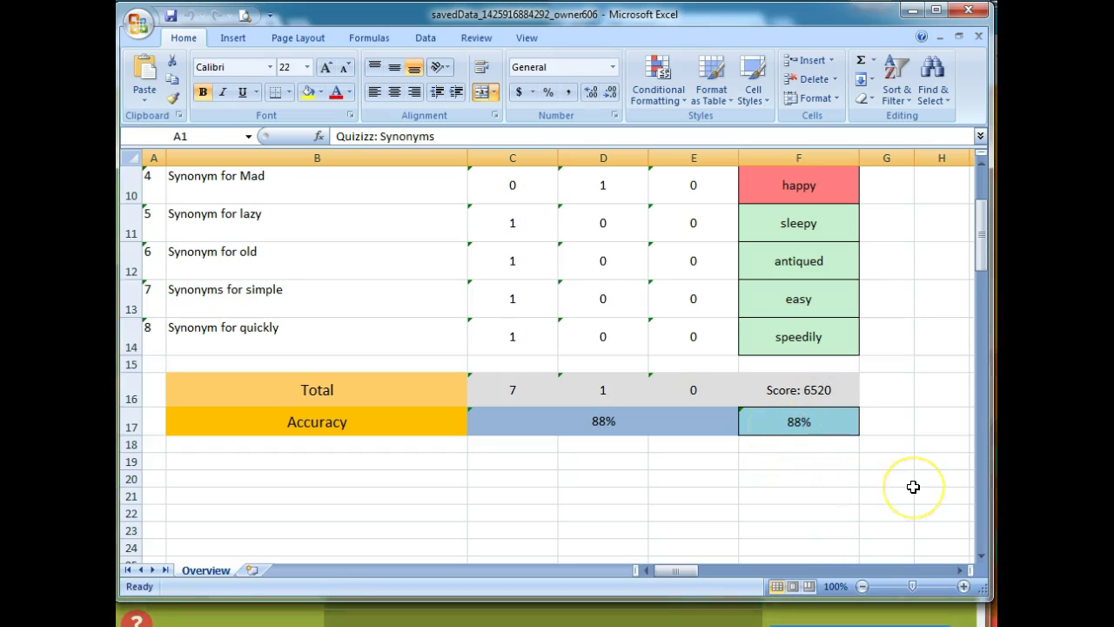
Step: Recheck the workbook's class-level and student-level results, and return to the host's ended-quiz page in the browser
scroll(913, 487, up, 3)
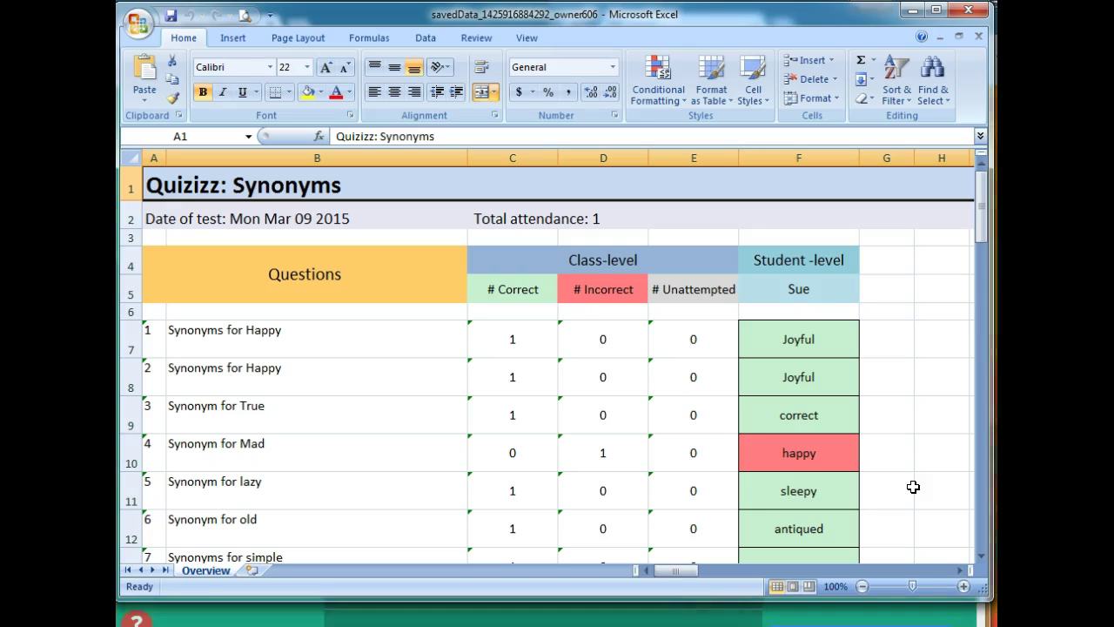
scroll(913, 487, down, 3)
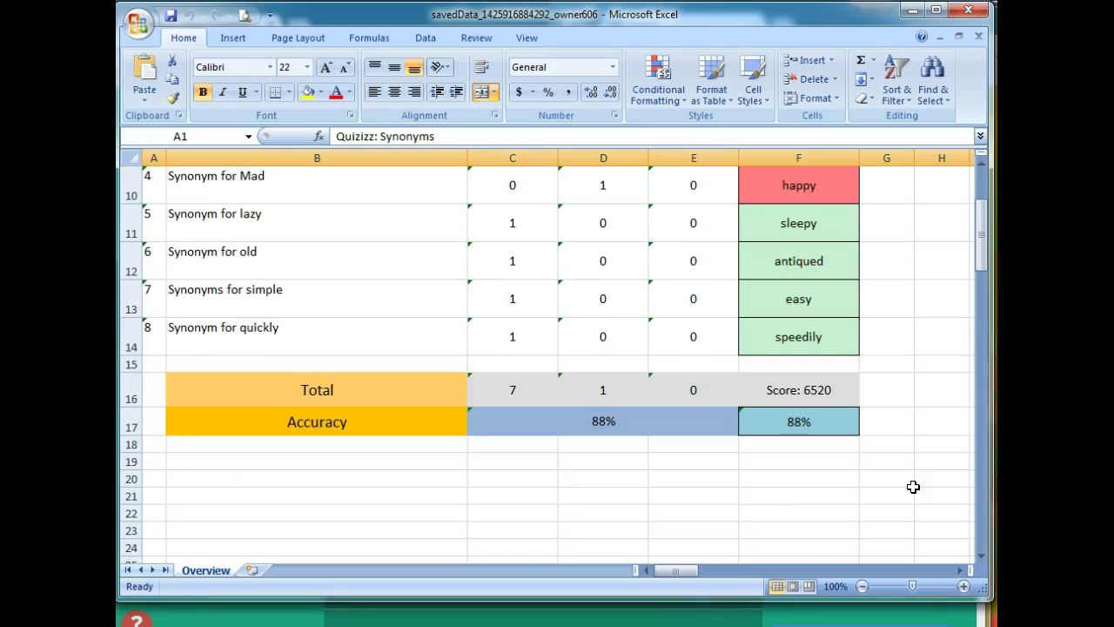
scroll(913, 486, up, 2)
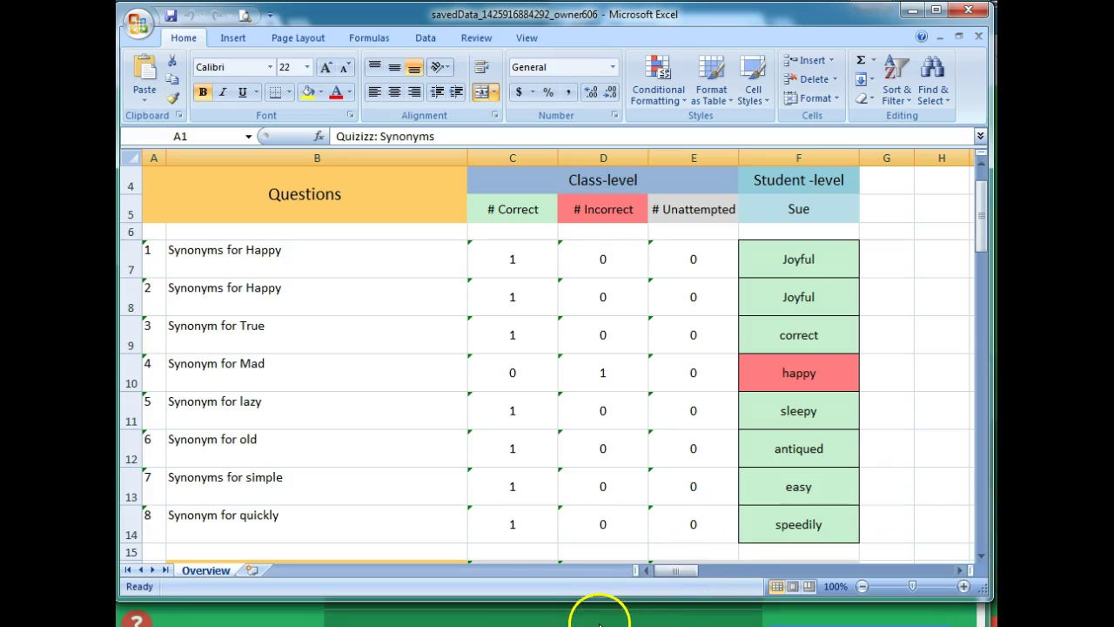
click(287, 614)
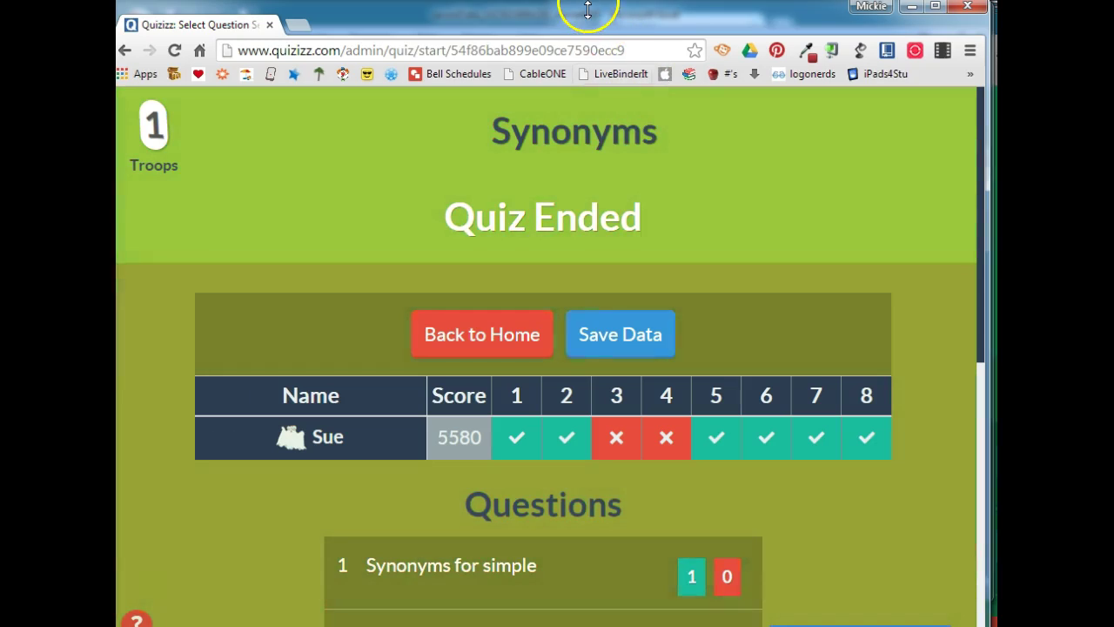